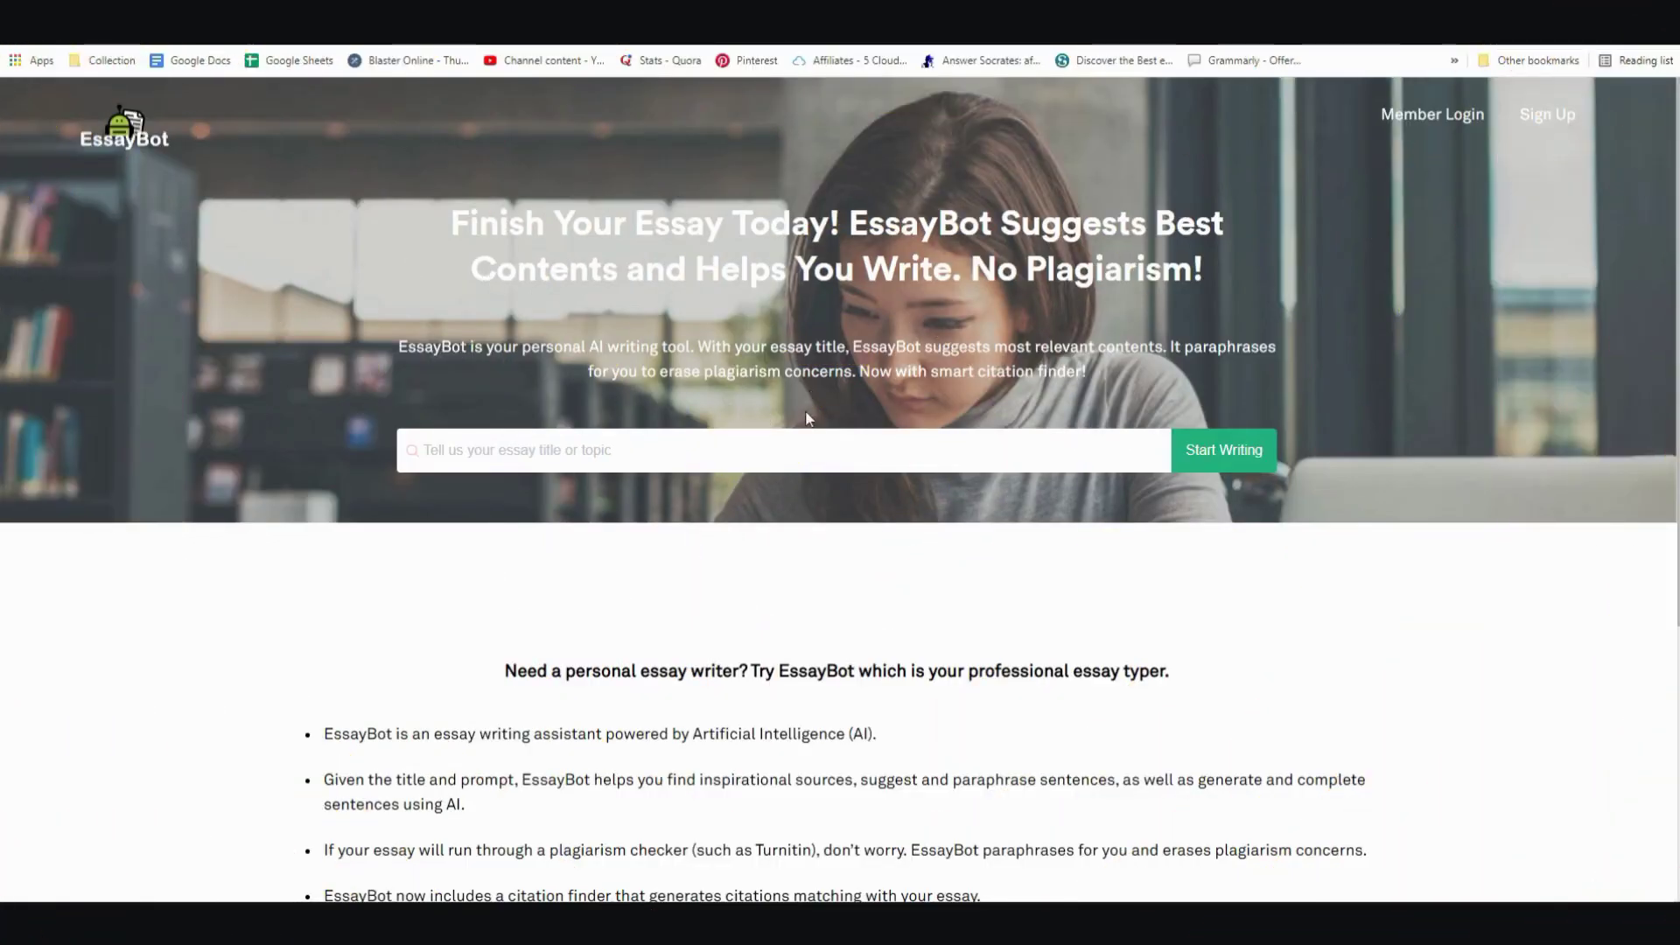
Start a new essay on 'affiliate marketing', using spell-check to fix the typo 'affilate'.
{"action": "left_click", "coordinate": [622, 452]}
{"action": "type", "text": "affilate mar"}
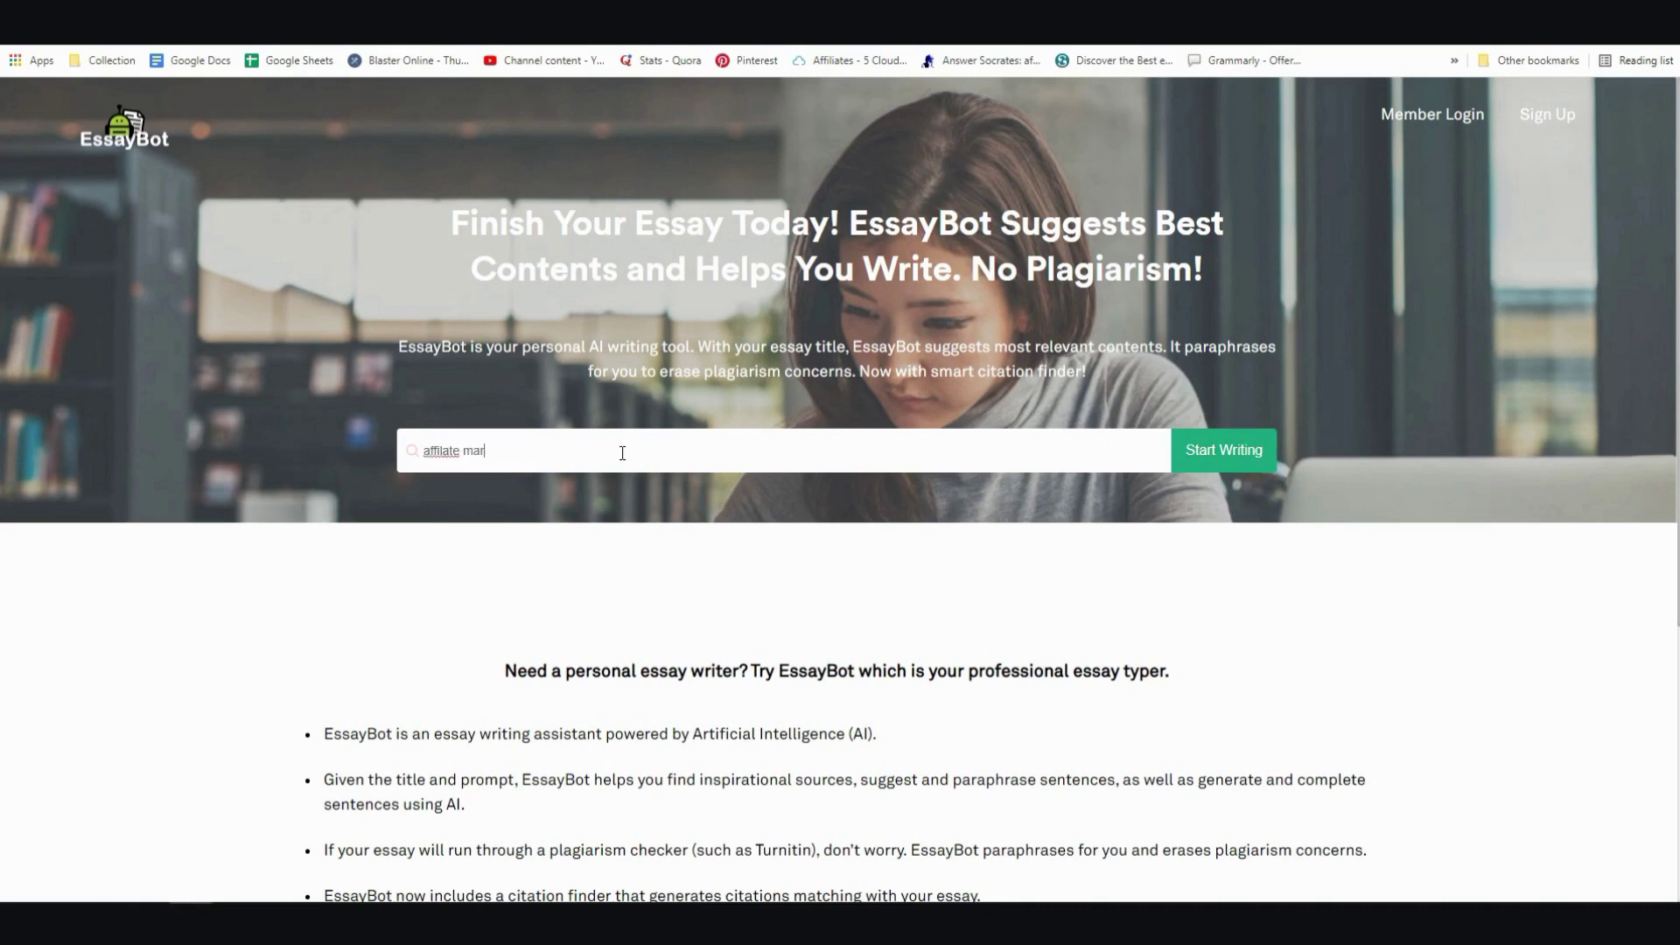
{"action": "type", "text": "keting"}
{"action": "right_click", "coordinate": [428, 458]}
{"action": "left_click", "coordinate": [464, 475]}
{"action": "left_click", "coordinate": [1246, 462]}
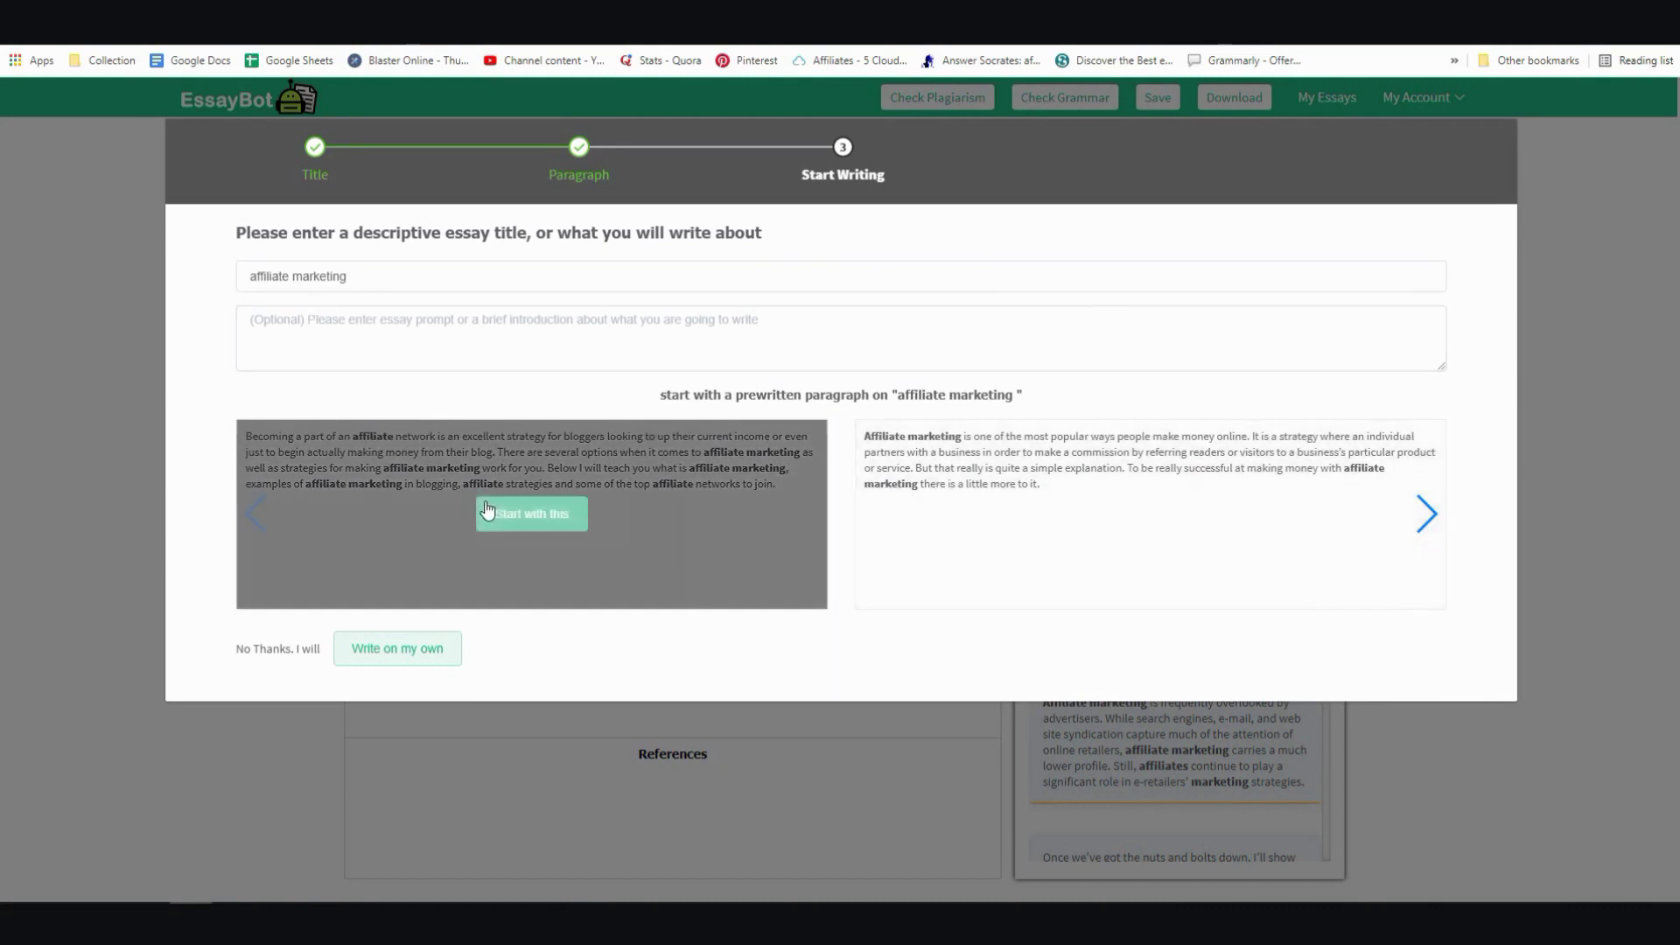
Look over the two prewritten opening paragraphs offered for affiliate marketing.
{"action": "mouse_move", "coordinate": [1118, 492]}
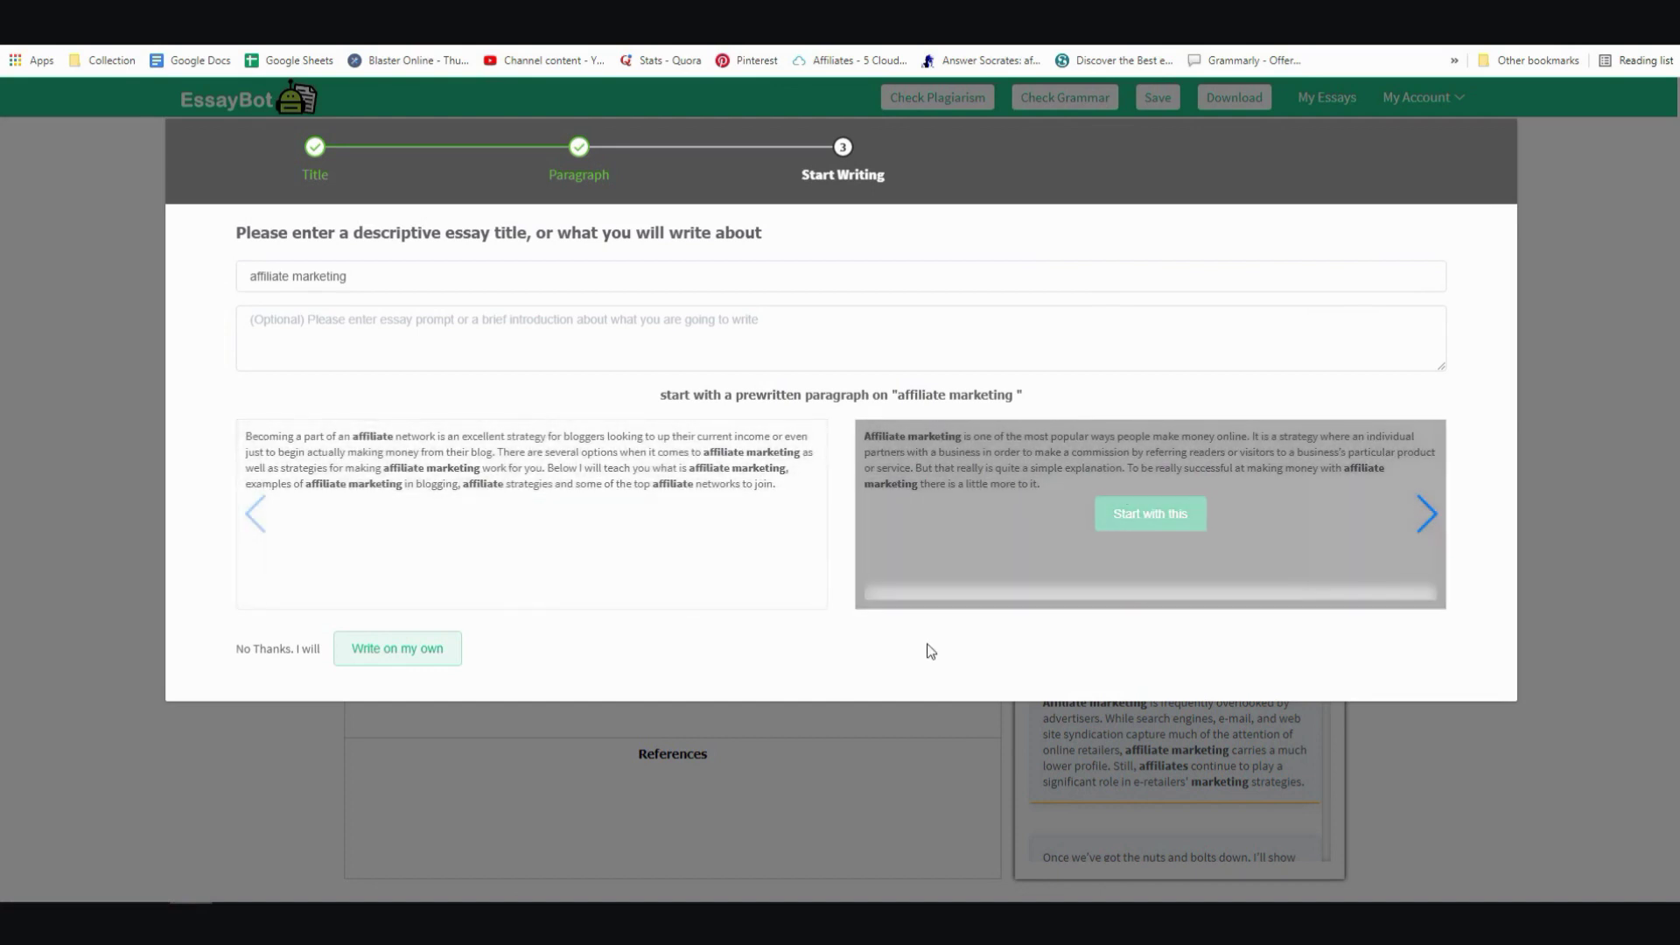
{"action": "mouse_move", "coordinate": [595, 558]}
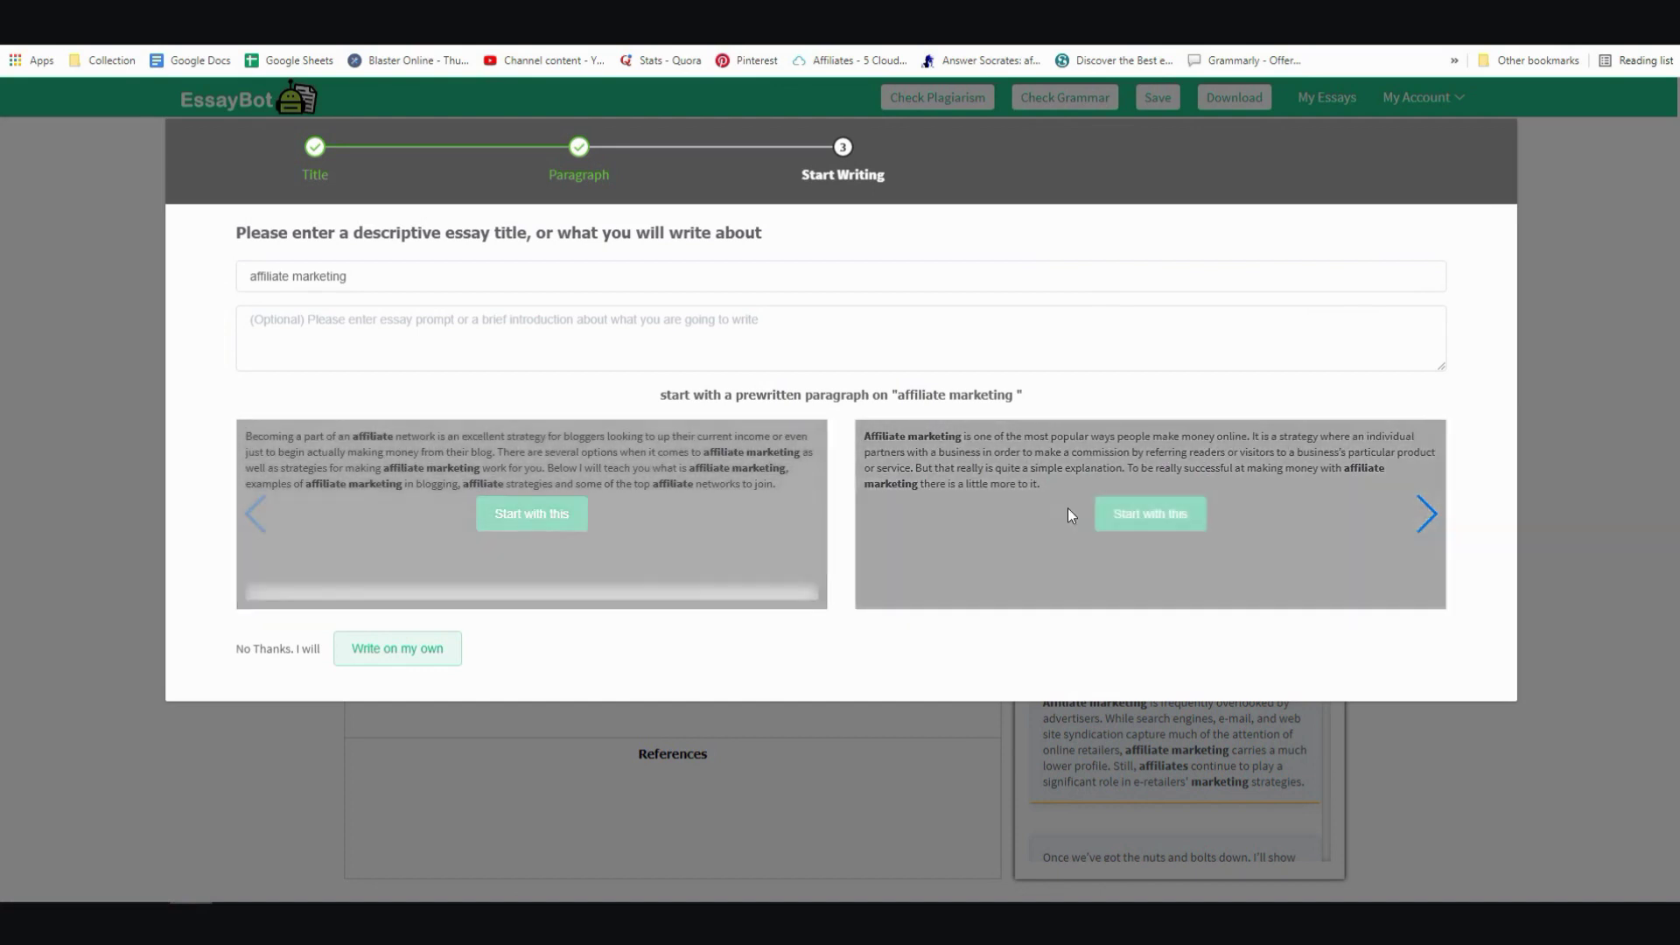
{"action": "mouse_move", "coordinate": [989, 512]}
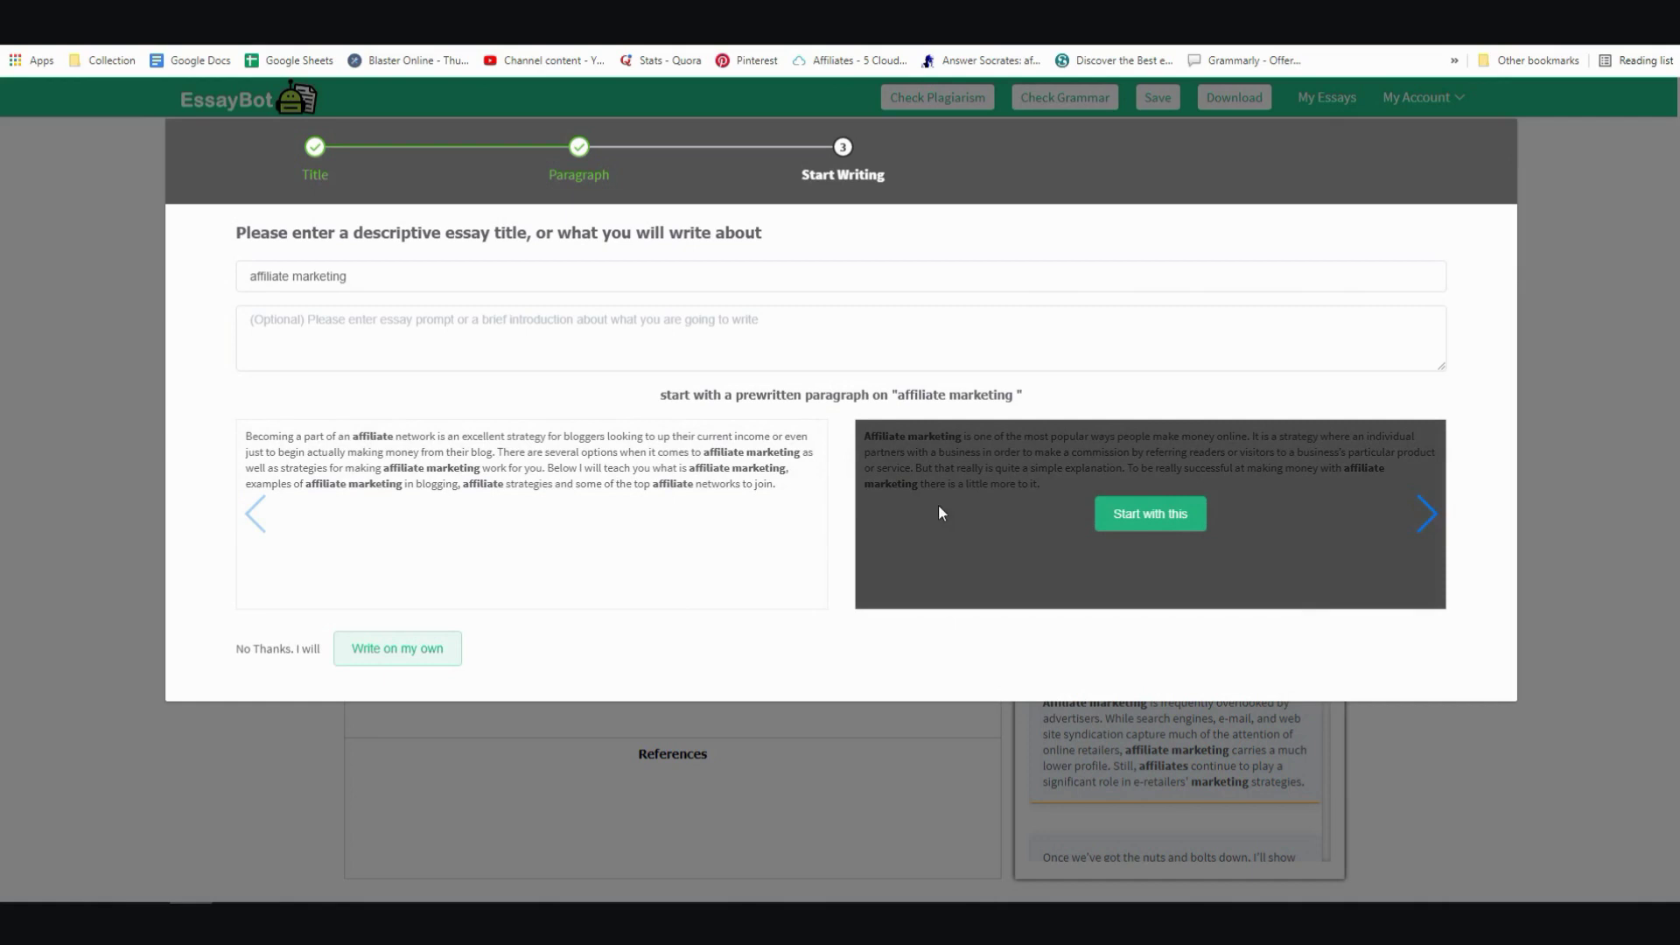
{"action": "mouse_move", "coordinate": [761, 513]}
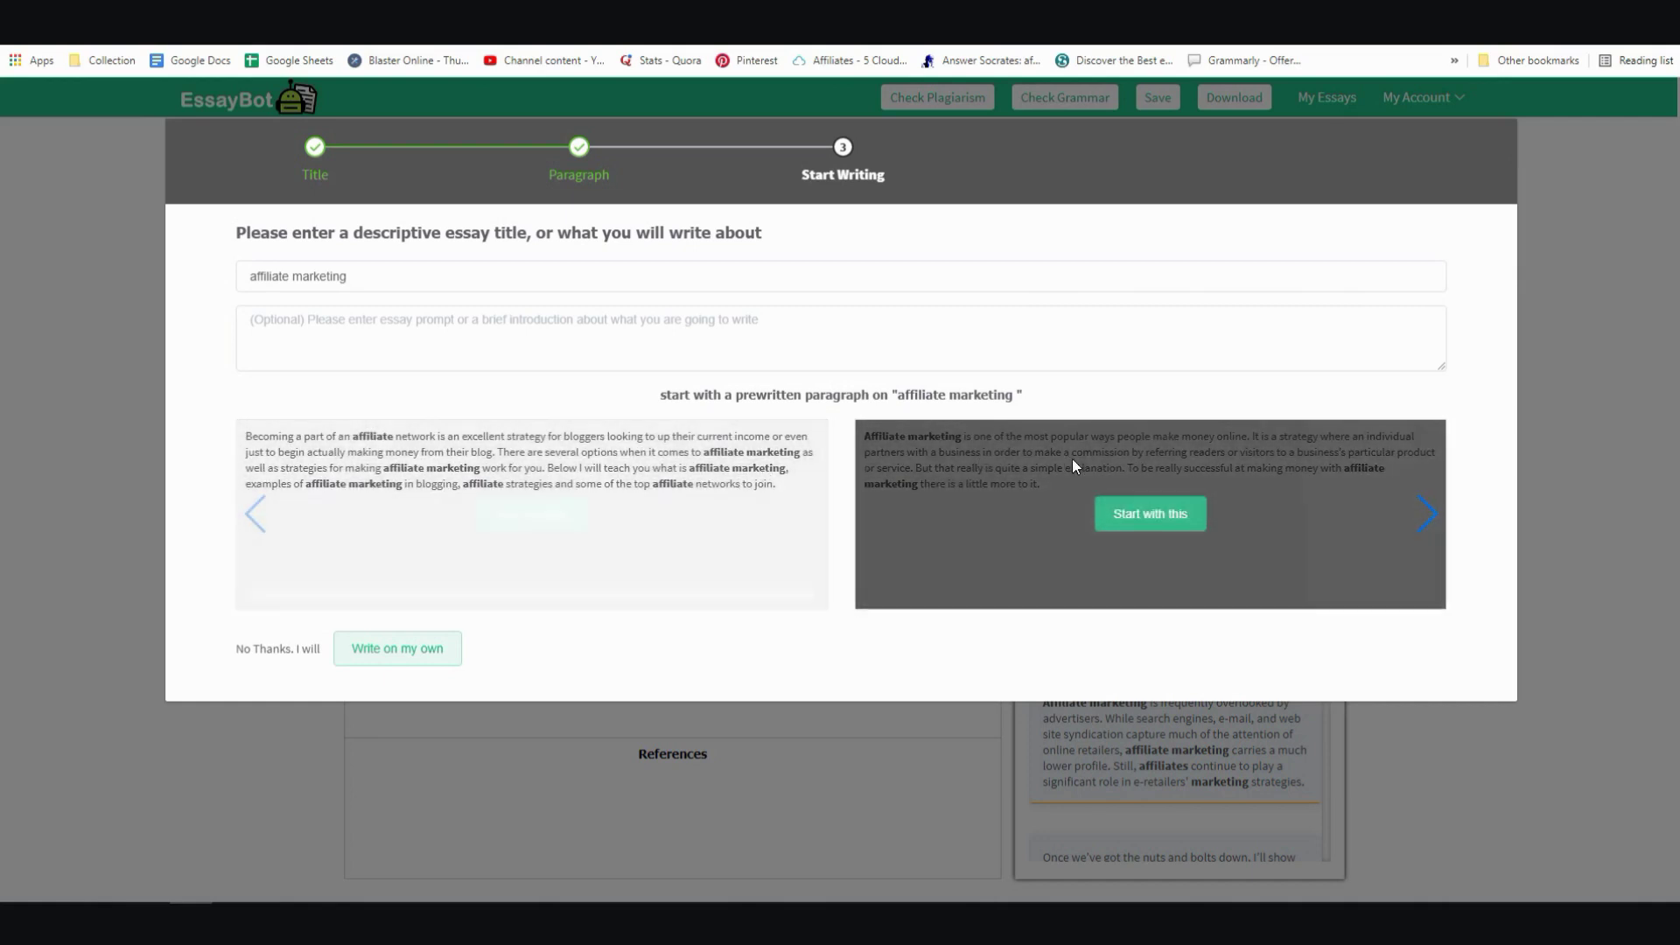
{"action": "mouse_move", "coordinate": [745, 485]}
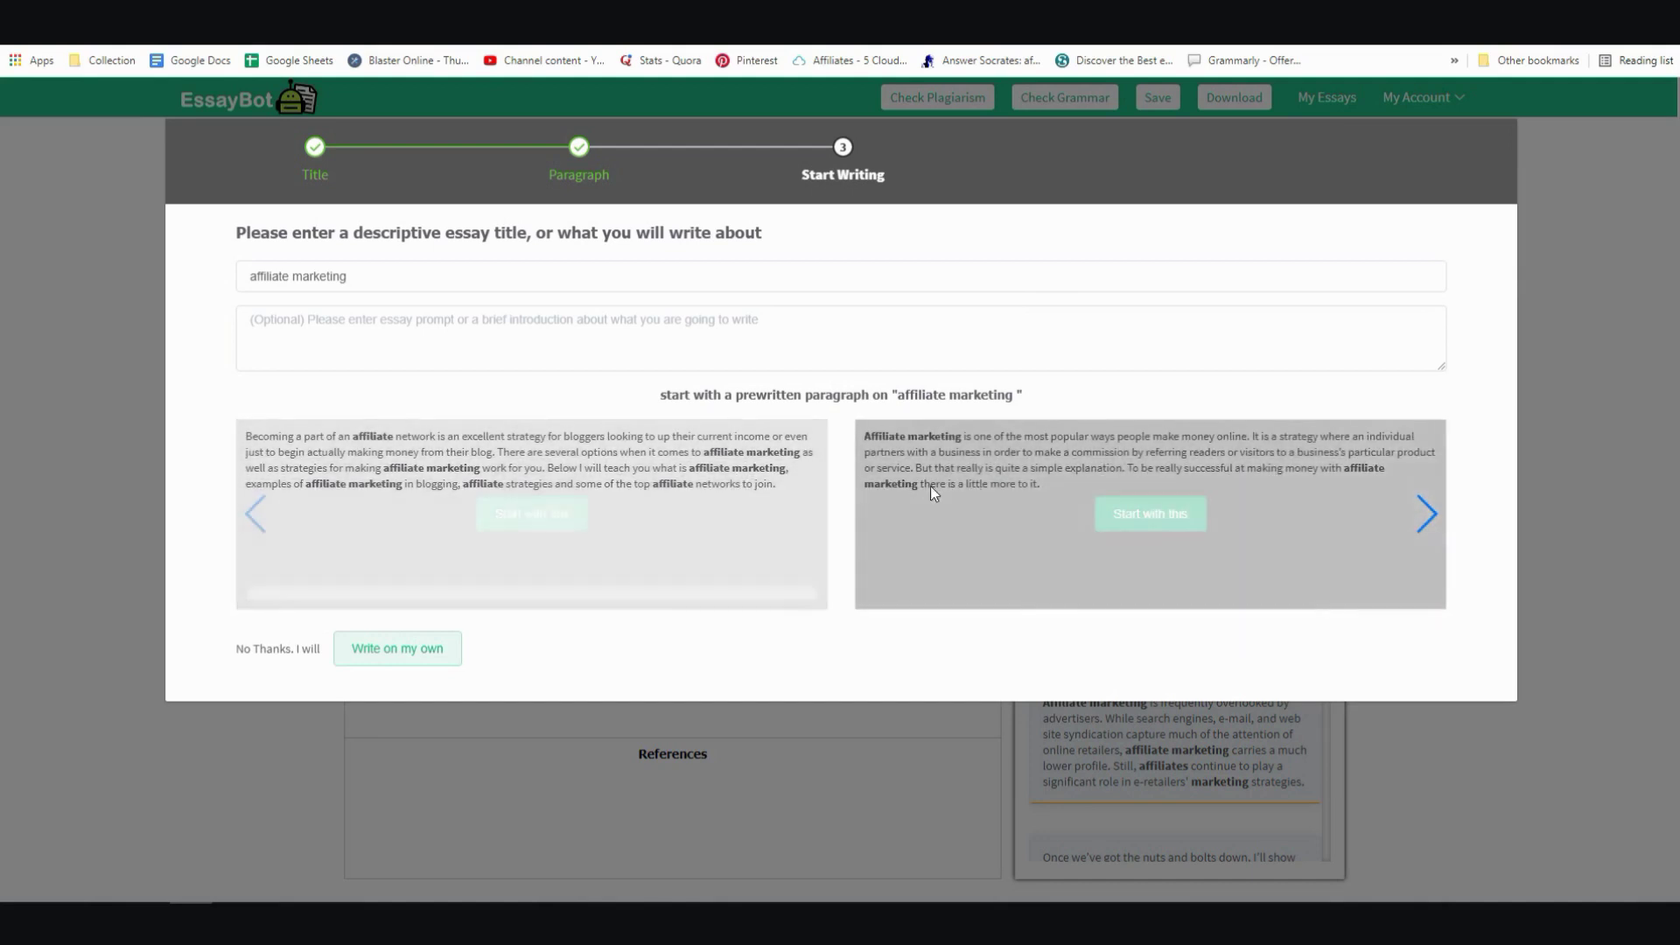
{"action": "mouse_move", "coordinate": [947, 488]}
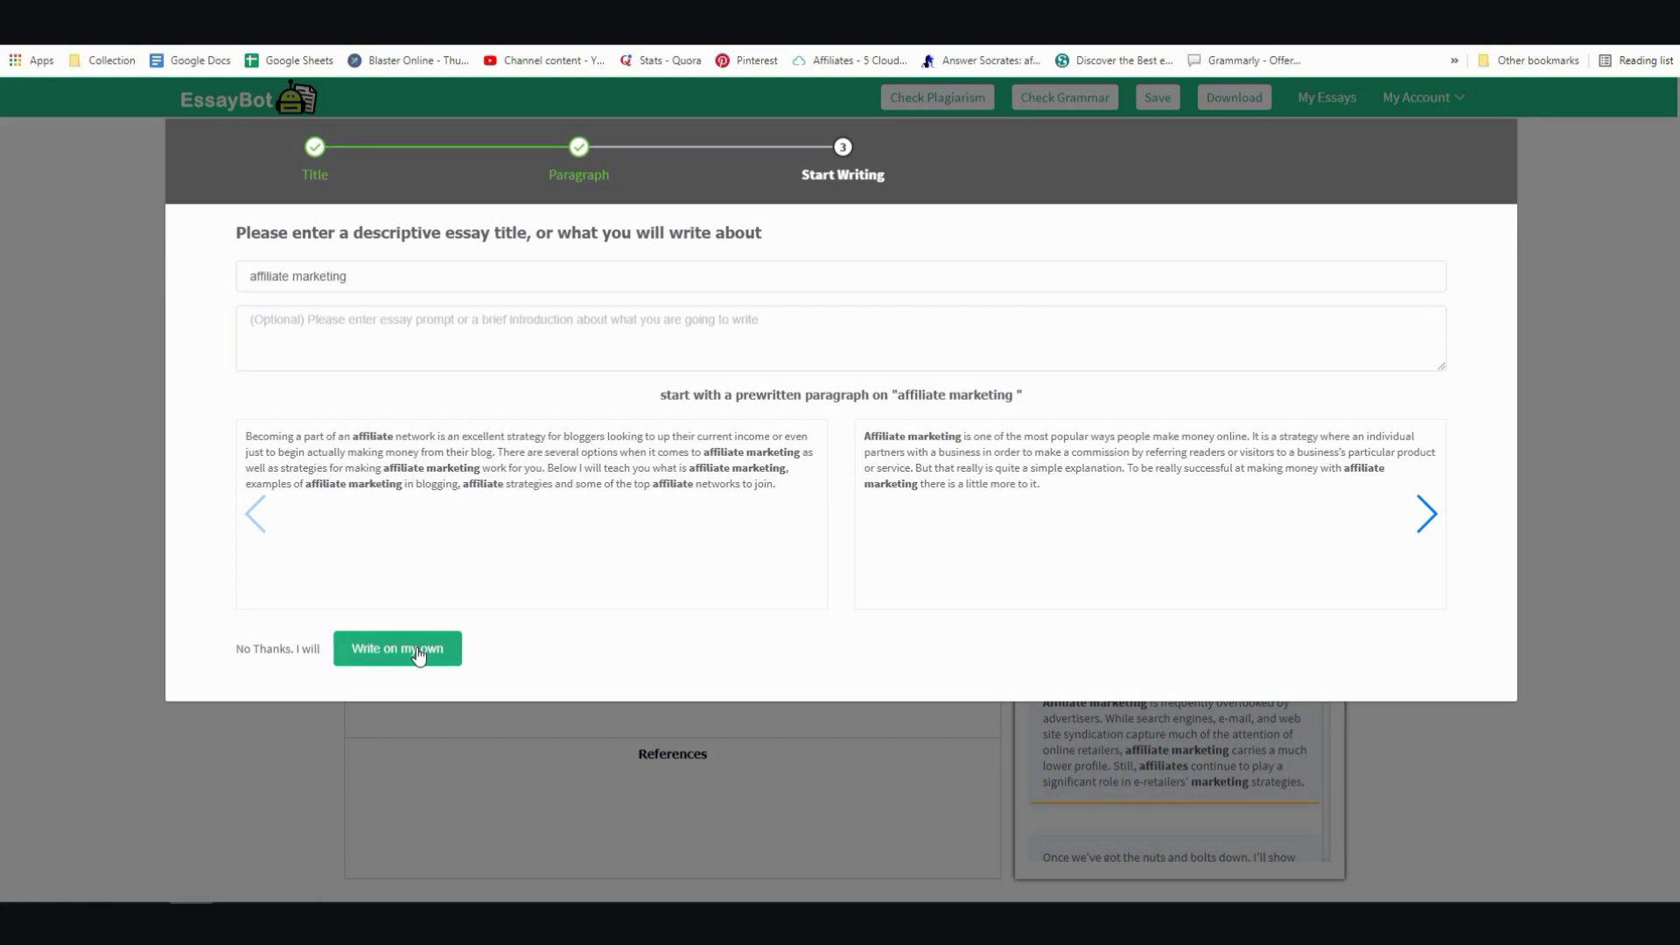
Choose to write the essay from scratch and dismiss the welcome and find-paragraph tips.
{"action": "left_click", "coordinate": [418, 652]}
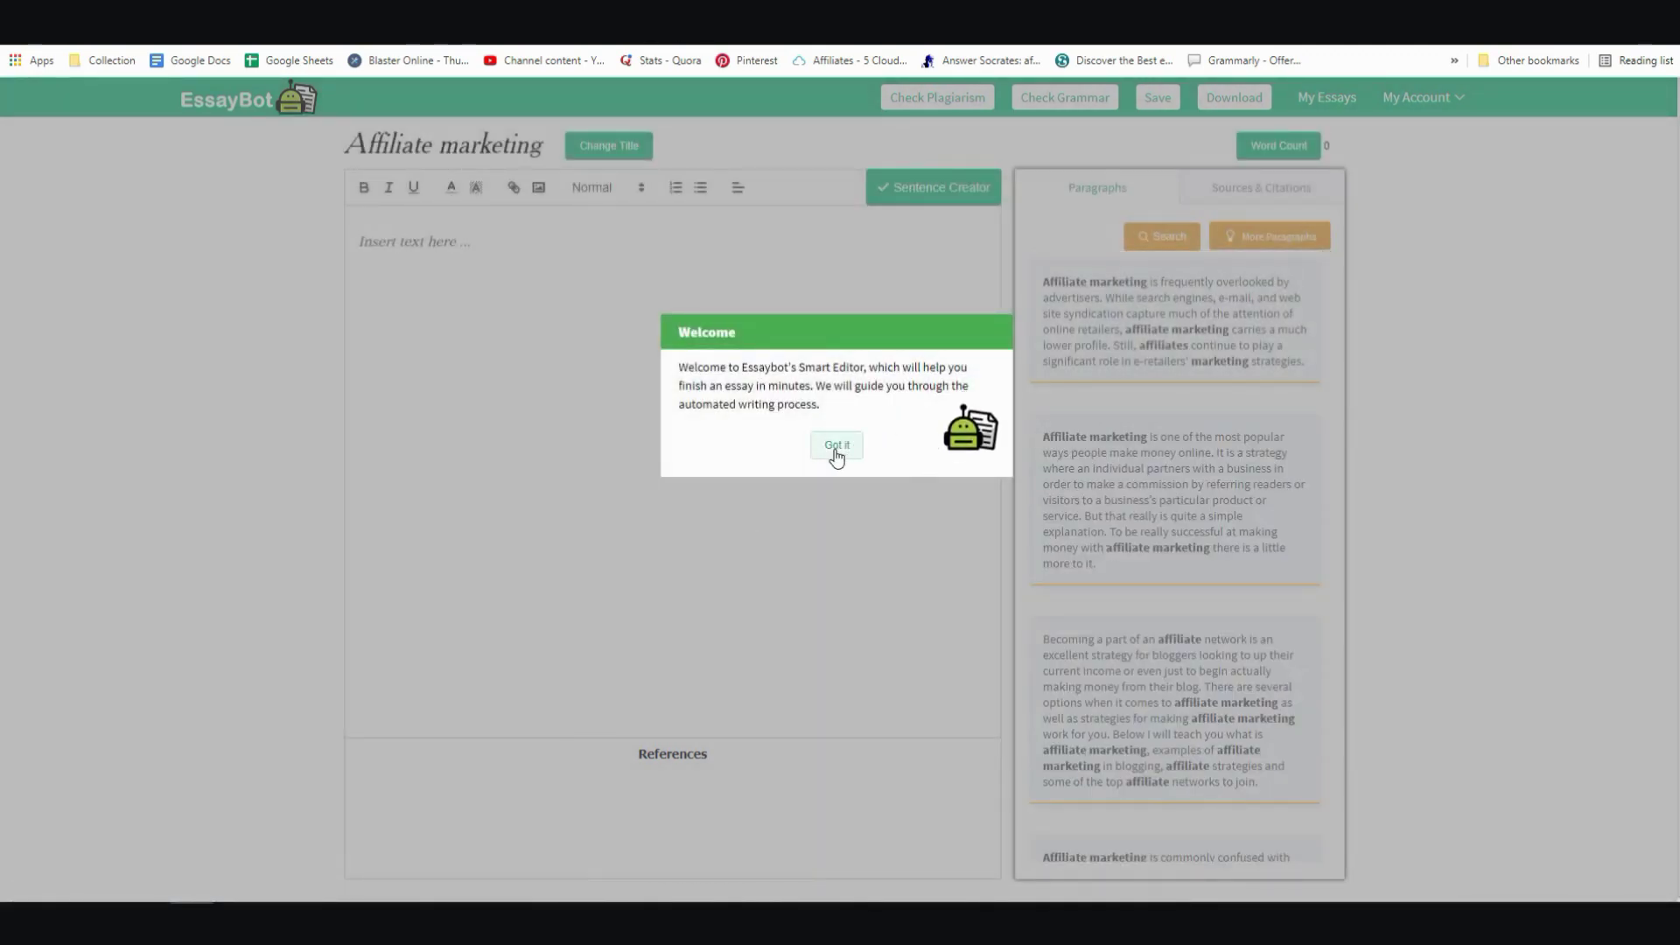
{"action": "left_click", "coordinate": [835, 448]}
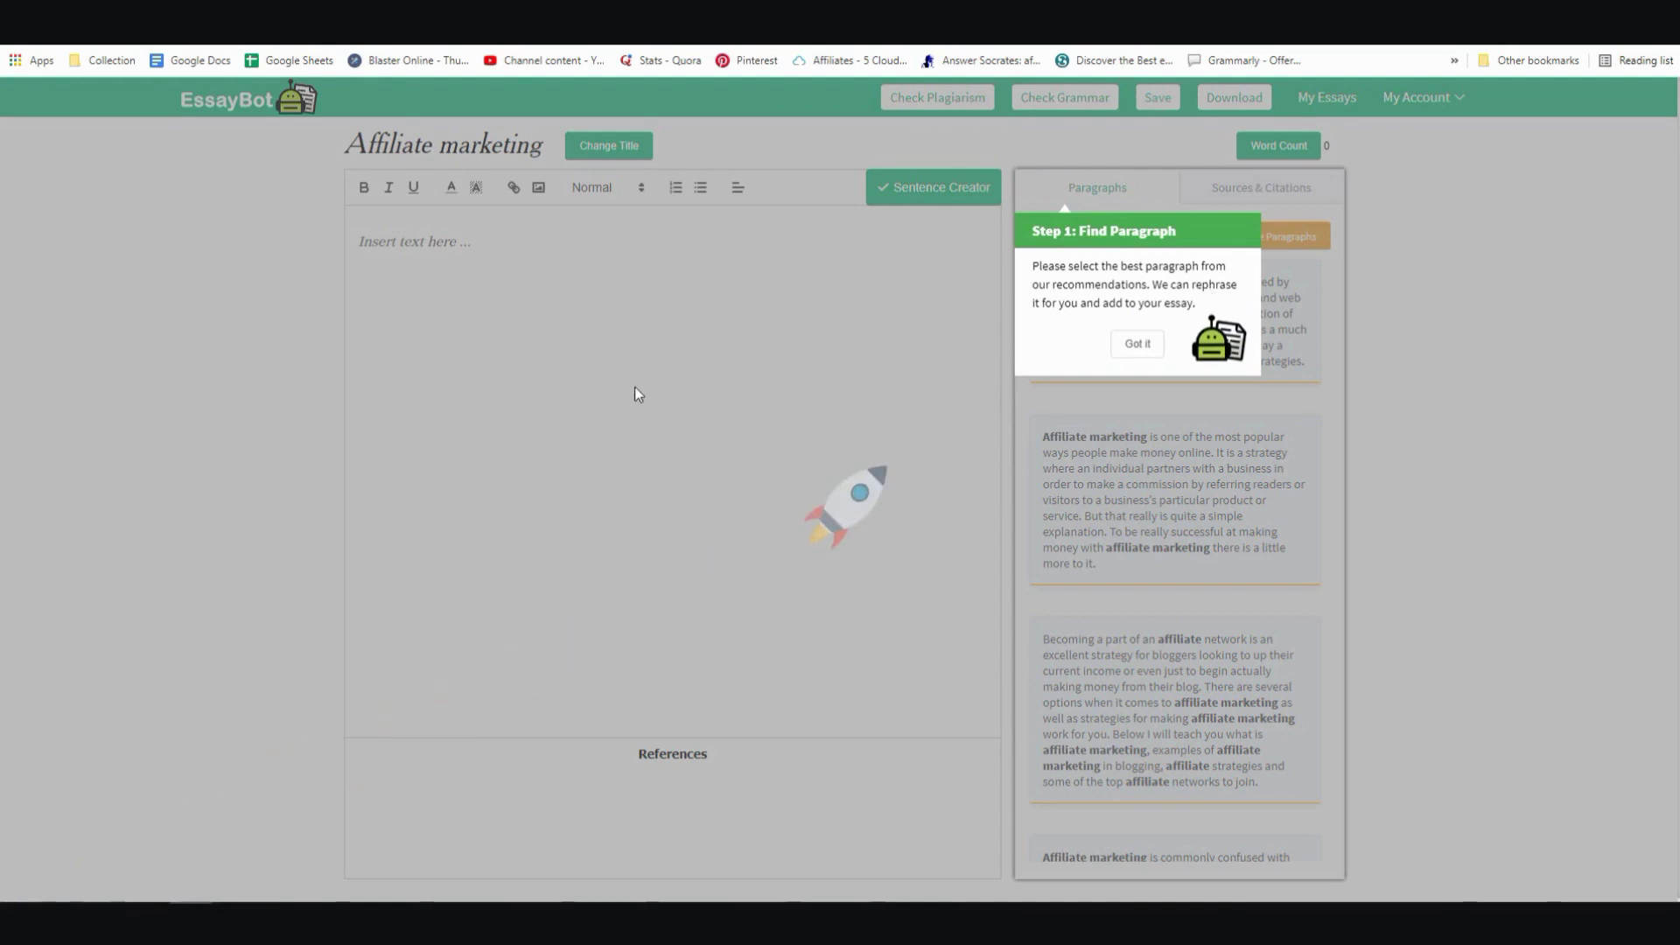
{"action": "left_click", "coordinate": [1137, 343]}
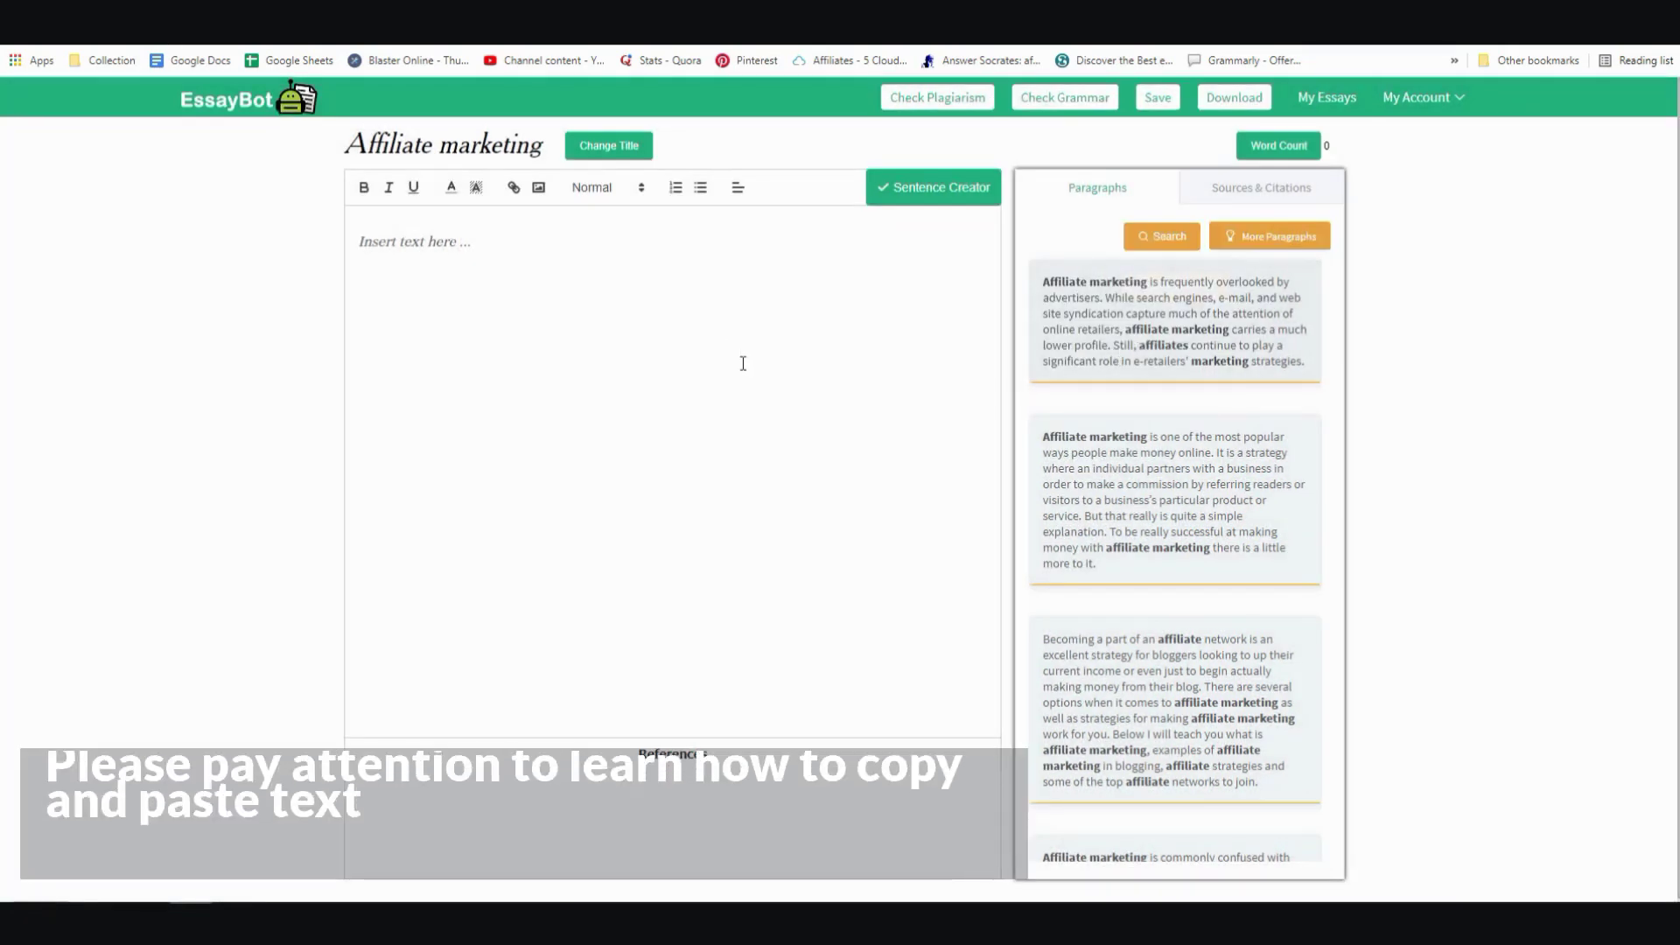
Begin the essay body with 'Affilate marking is' and bring up spelling suggestions for 'Affilate'.
{"action": "left_click", "coordinate": [426, 241]}
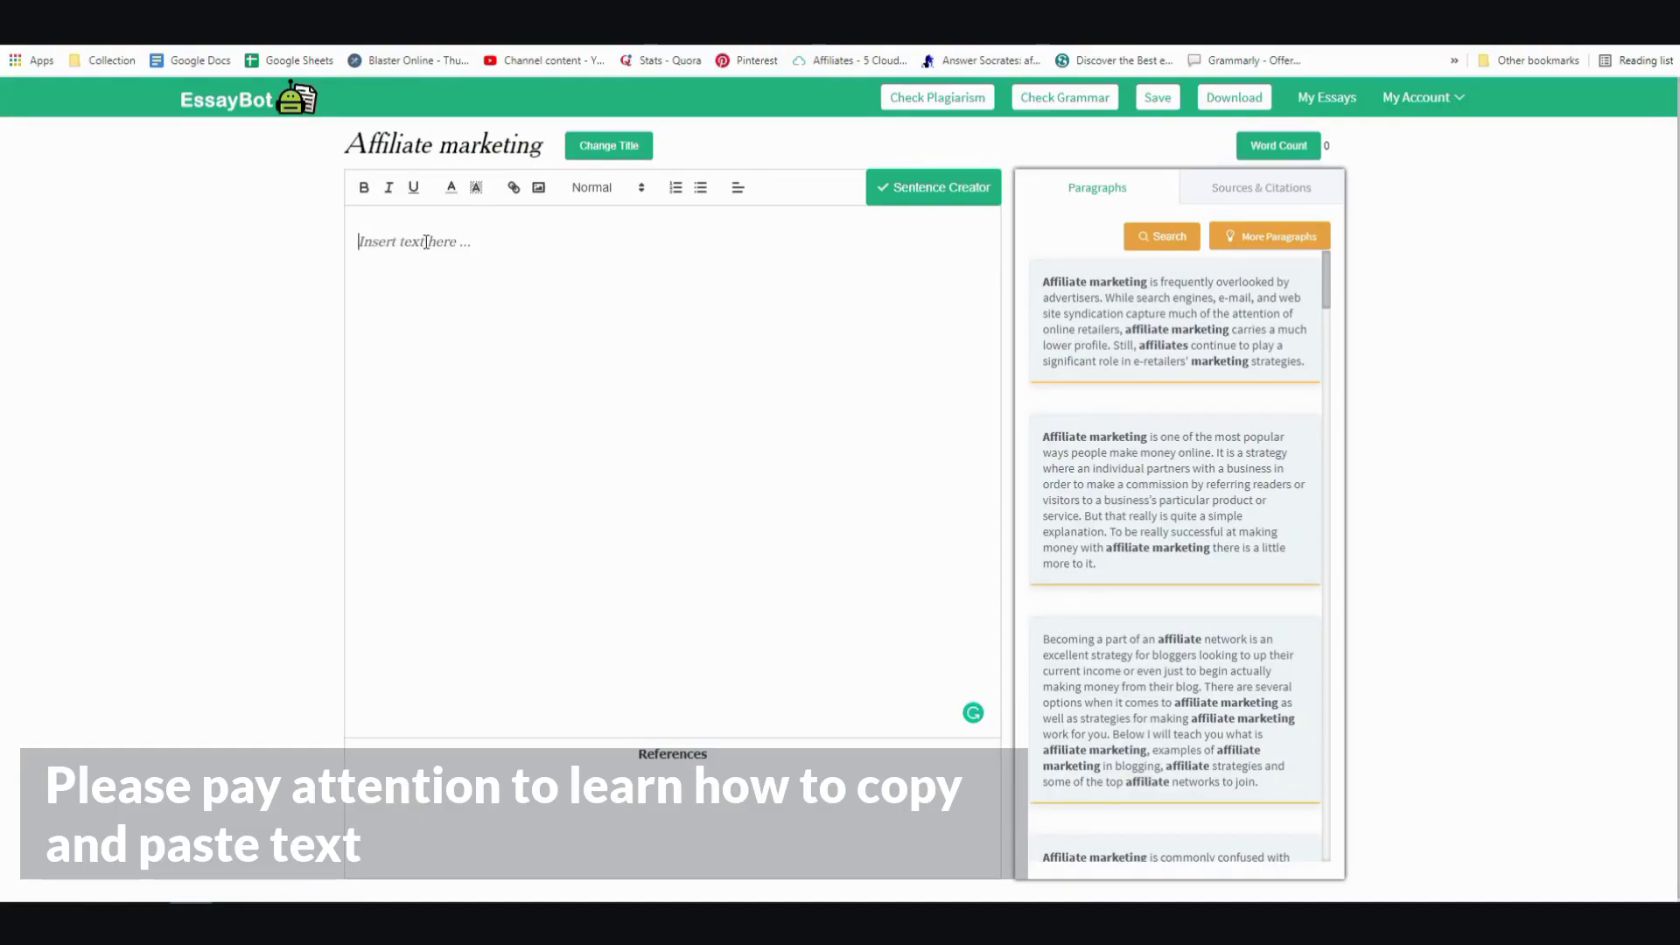
{"action": "type", "text": "Affilate"}
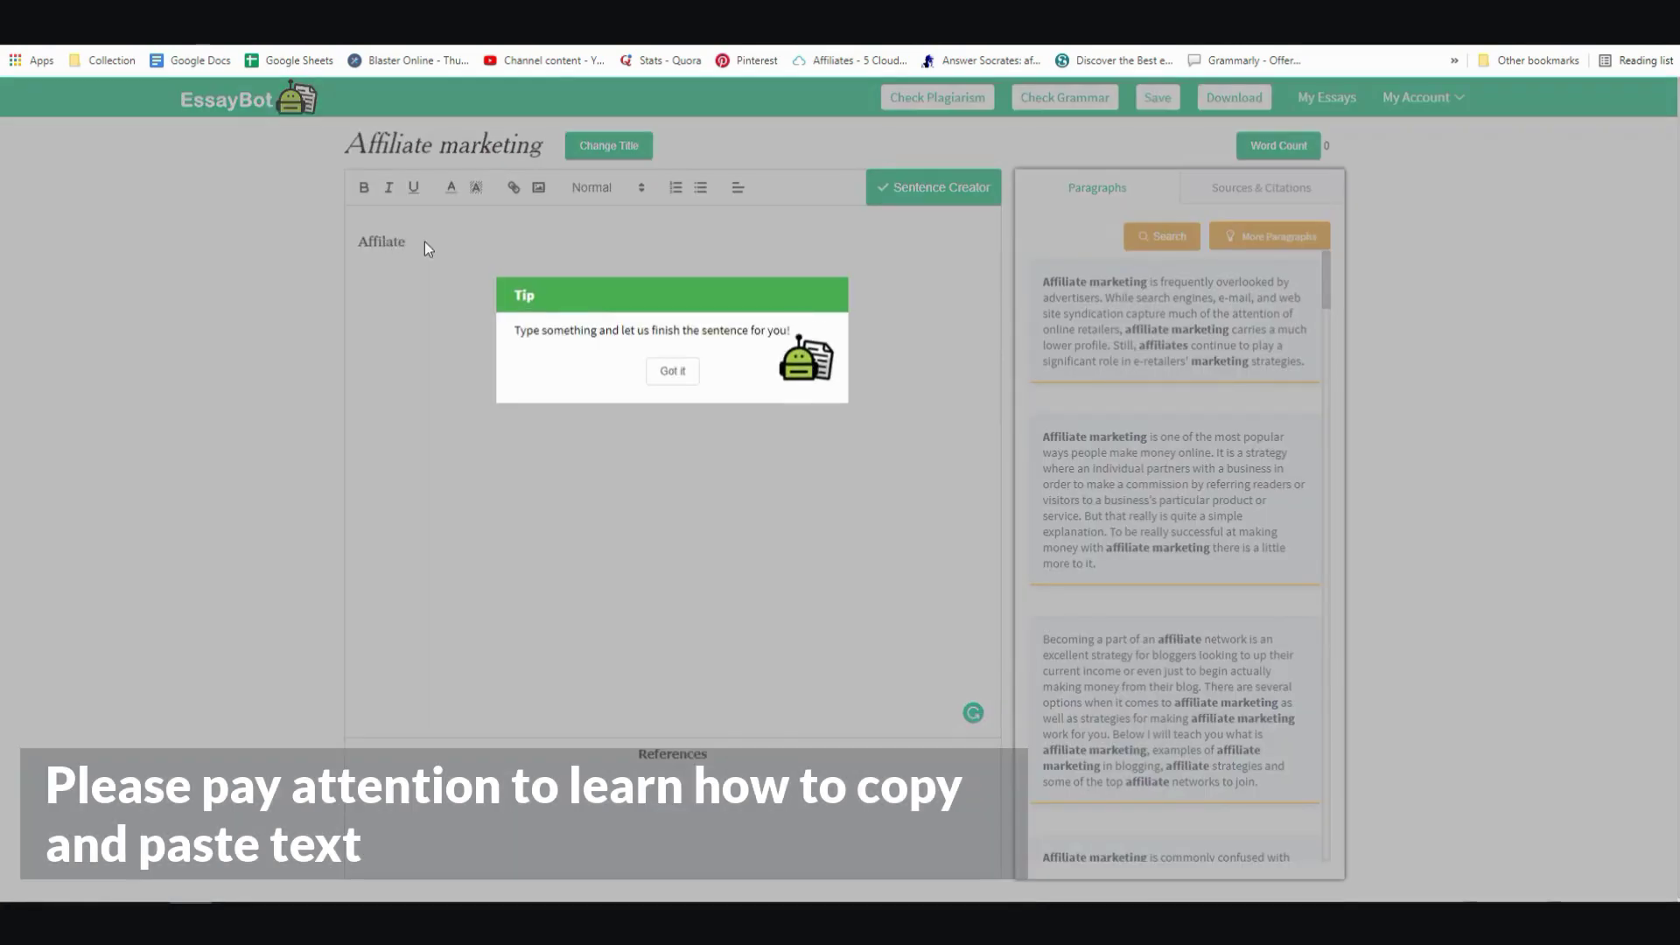
{"action": "left_click", "coordinate": [675, 370]}
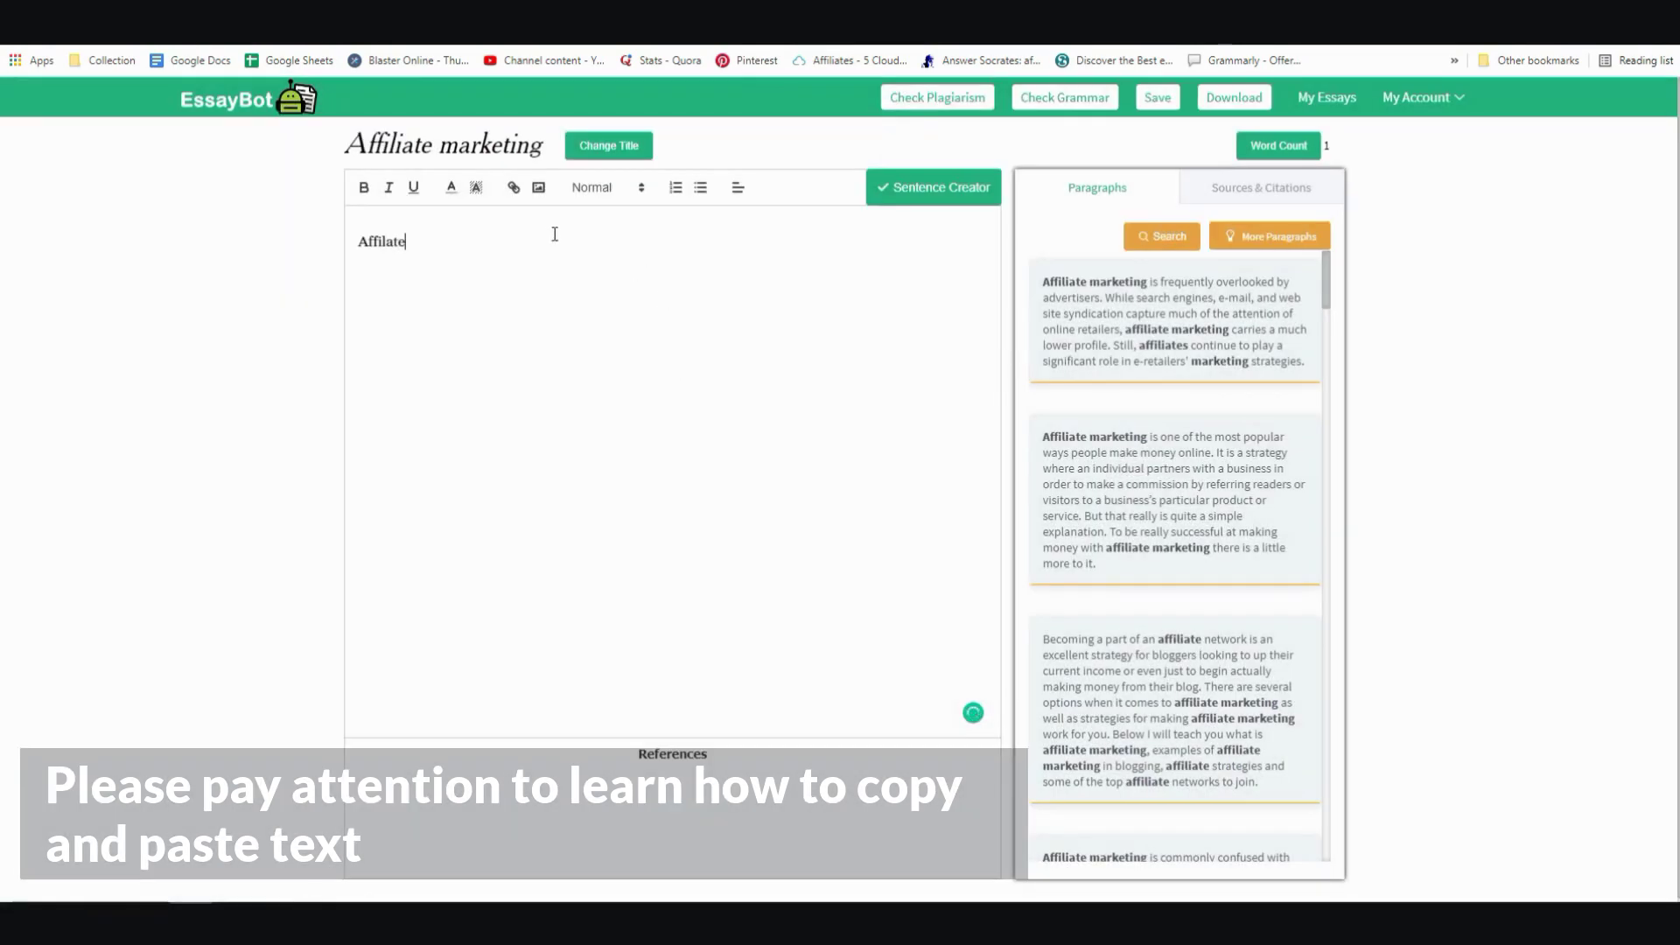
{"action": "type", "text": "marking is"}
{"action": "right_click", "coordinate": [392, 247]}
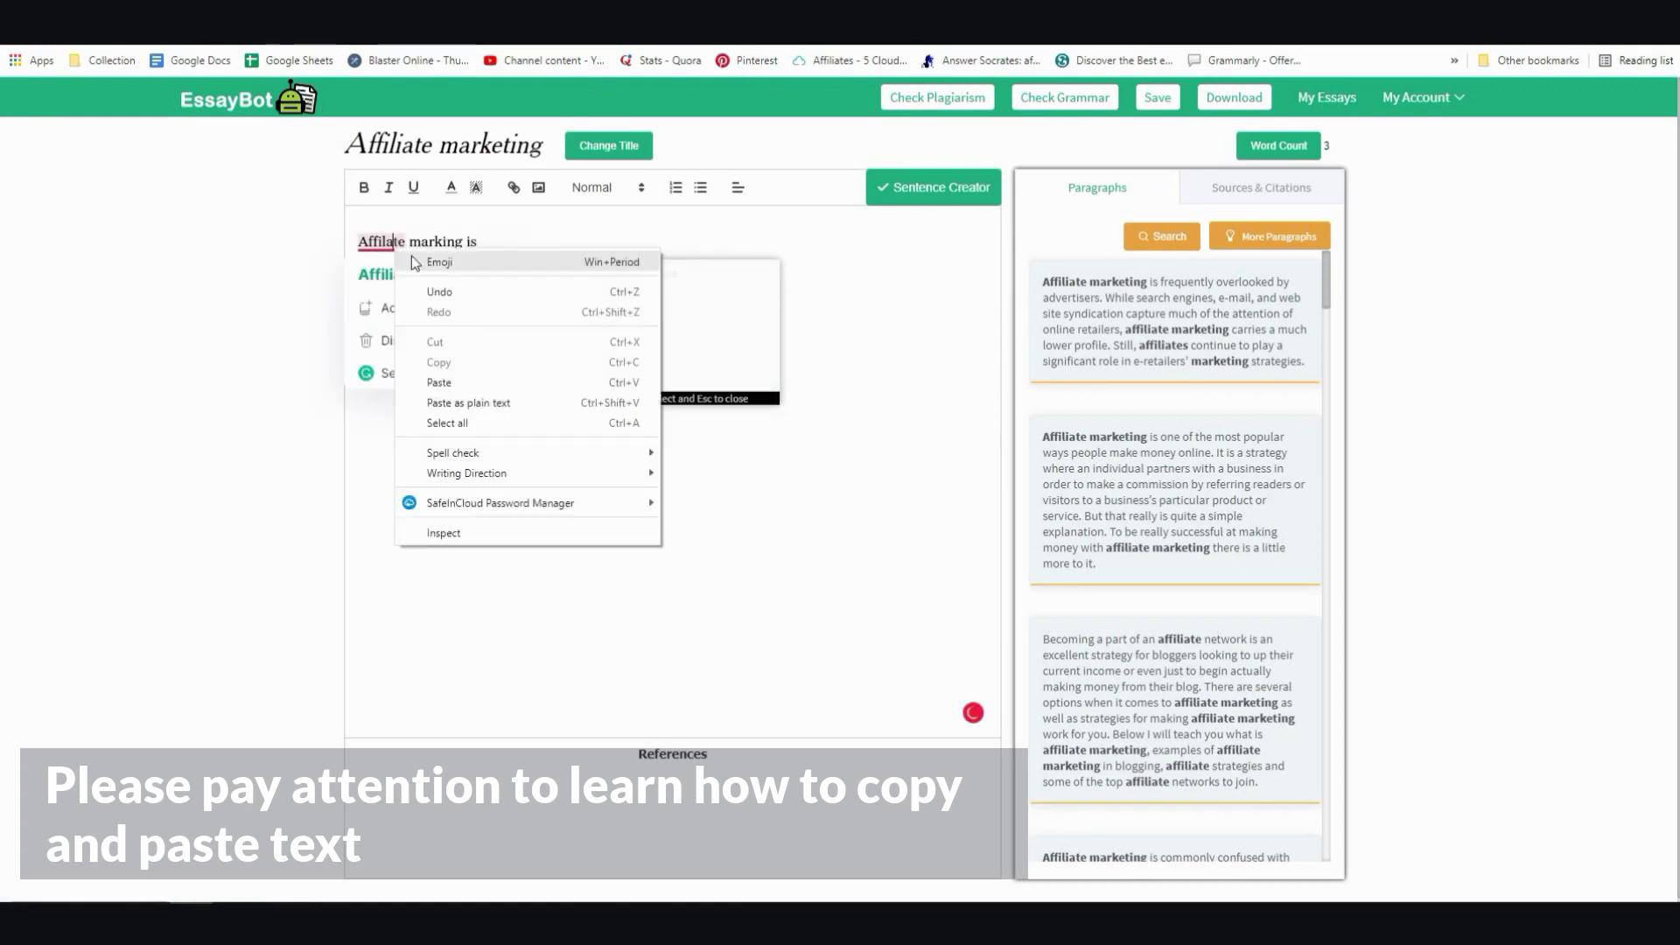
Correct 'Affilate' to 'Affiliate' and append AI completions on staying up-to-date, tracking websites and what they're selling.
{"action": "left_click", "coordinate": [370, 272]}
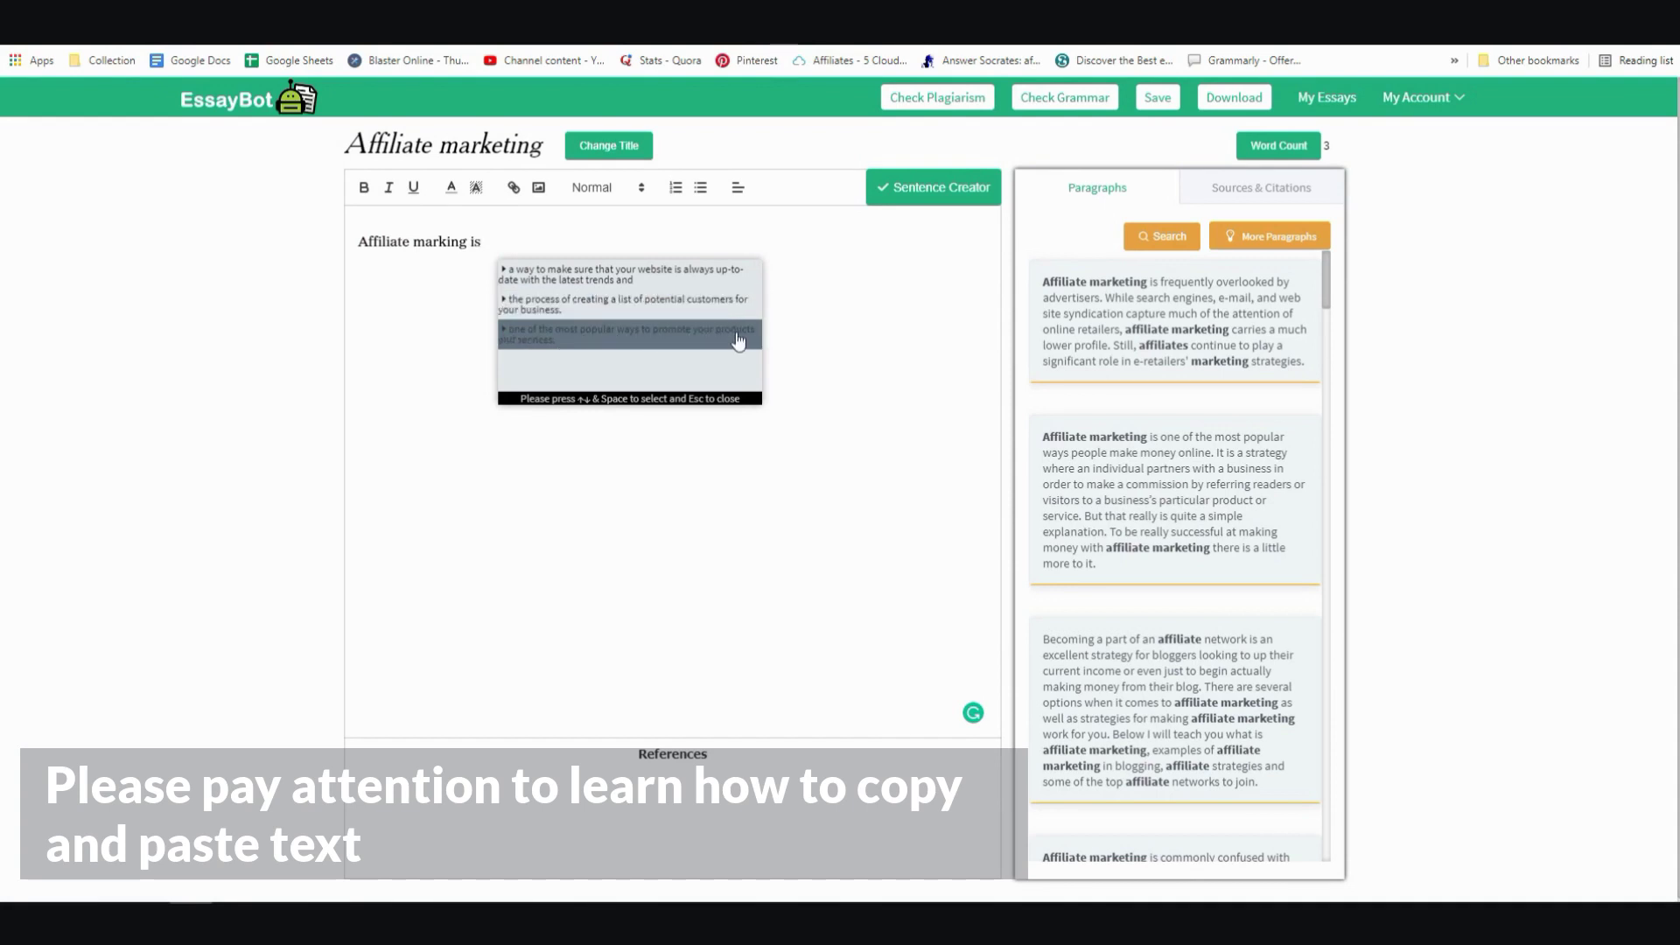
{"action": "left_click", "coordinate": [656, 278]}
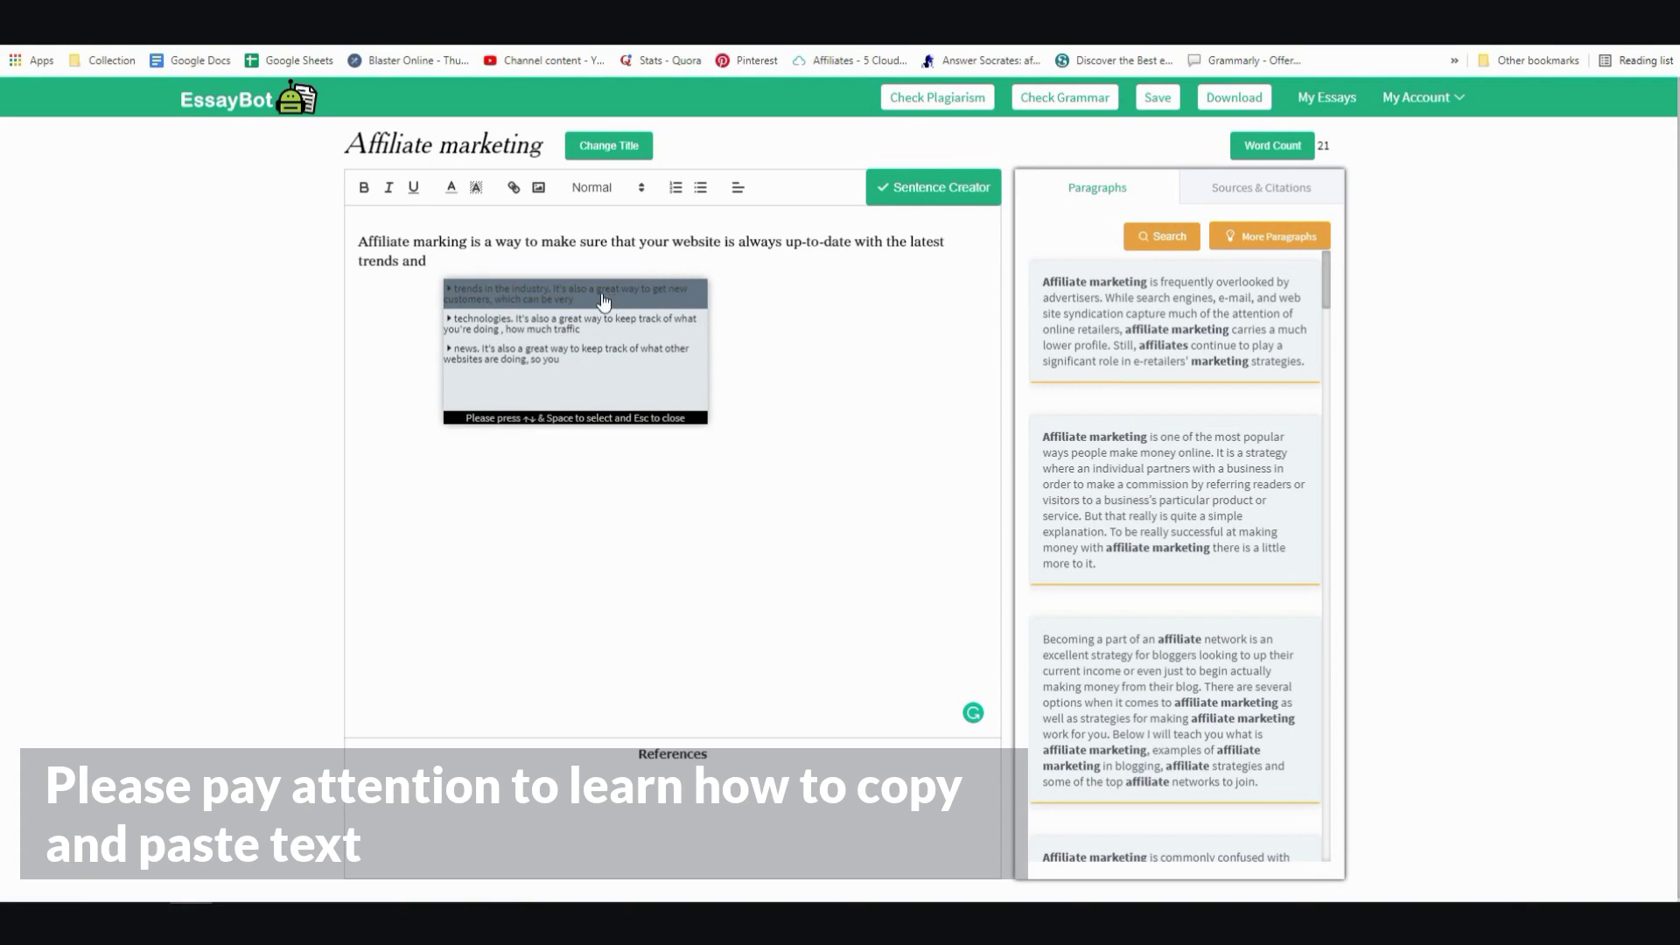
{"action": "left_click", "coordinate": [569, 357]}
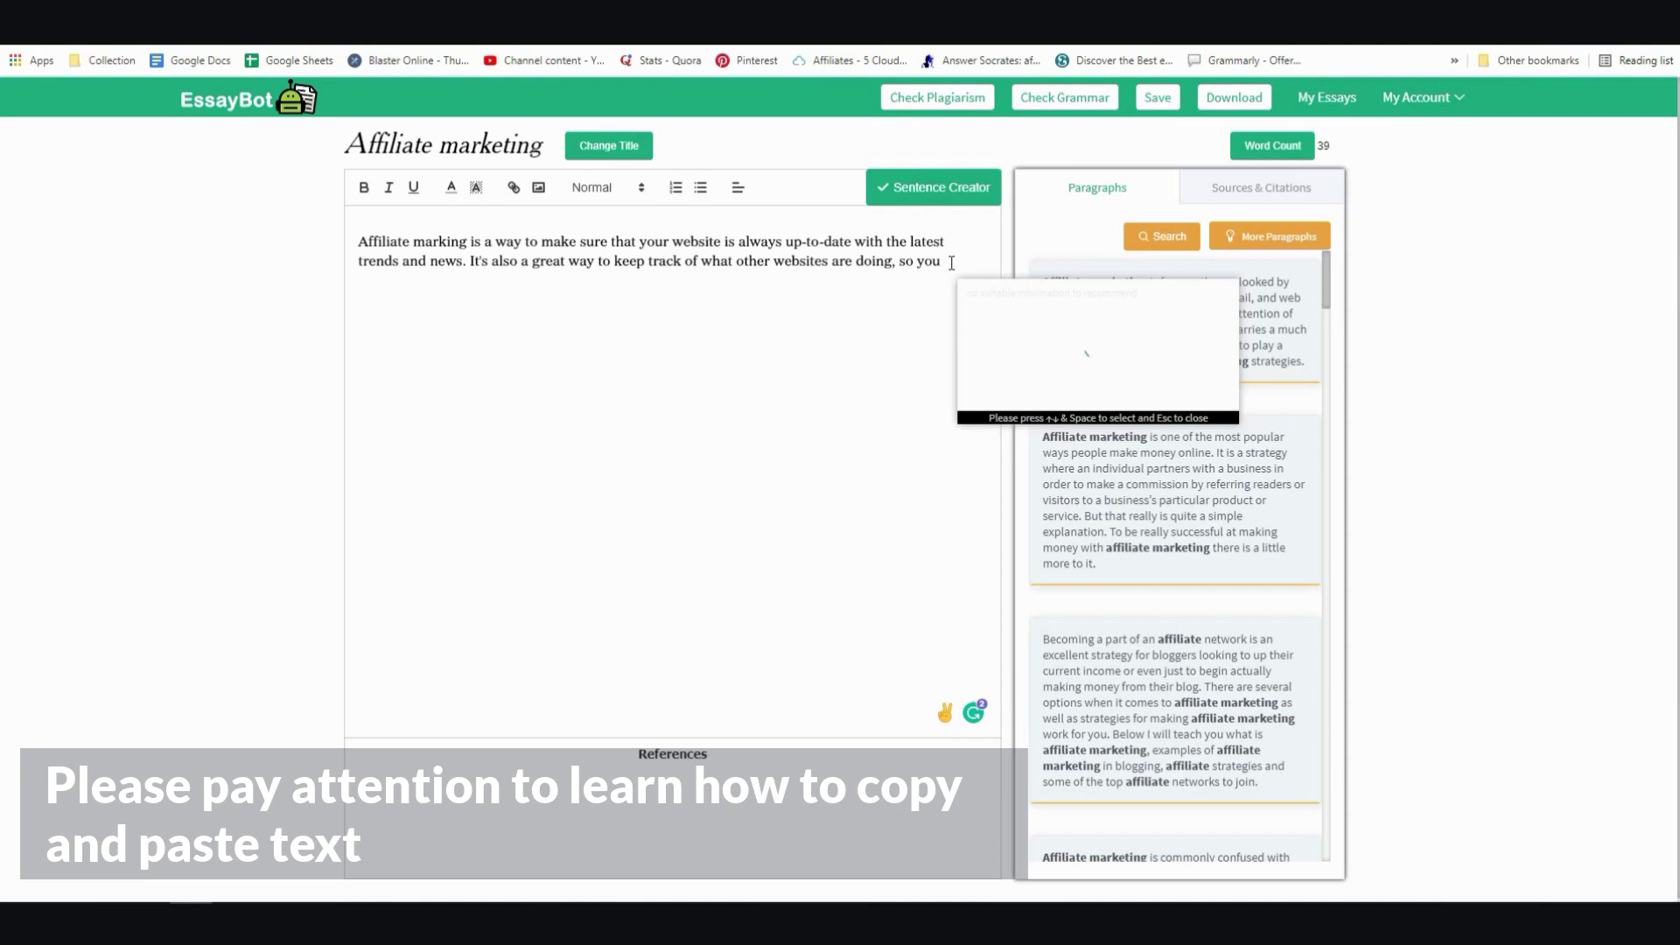
{"action": "key", "text": "BackSpace"}
{"action": "key", "text": "BackSpace"}
{"action": "key", "text": "BackSpace"}
{"action": "key", "text": "BackSpace"}
{"action": "key", "text": "BackSpace"}
{"action": "key", "text": "BackSpace"}
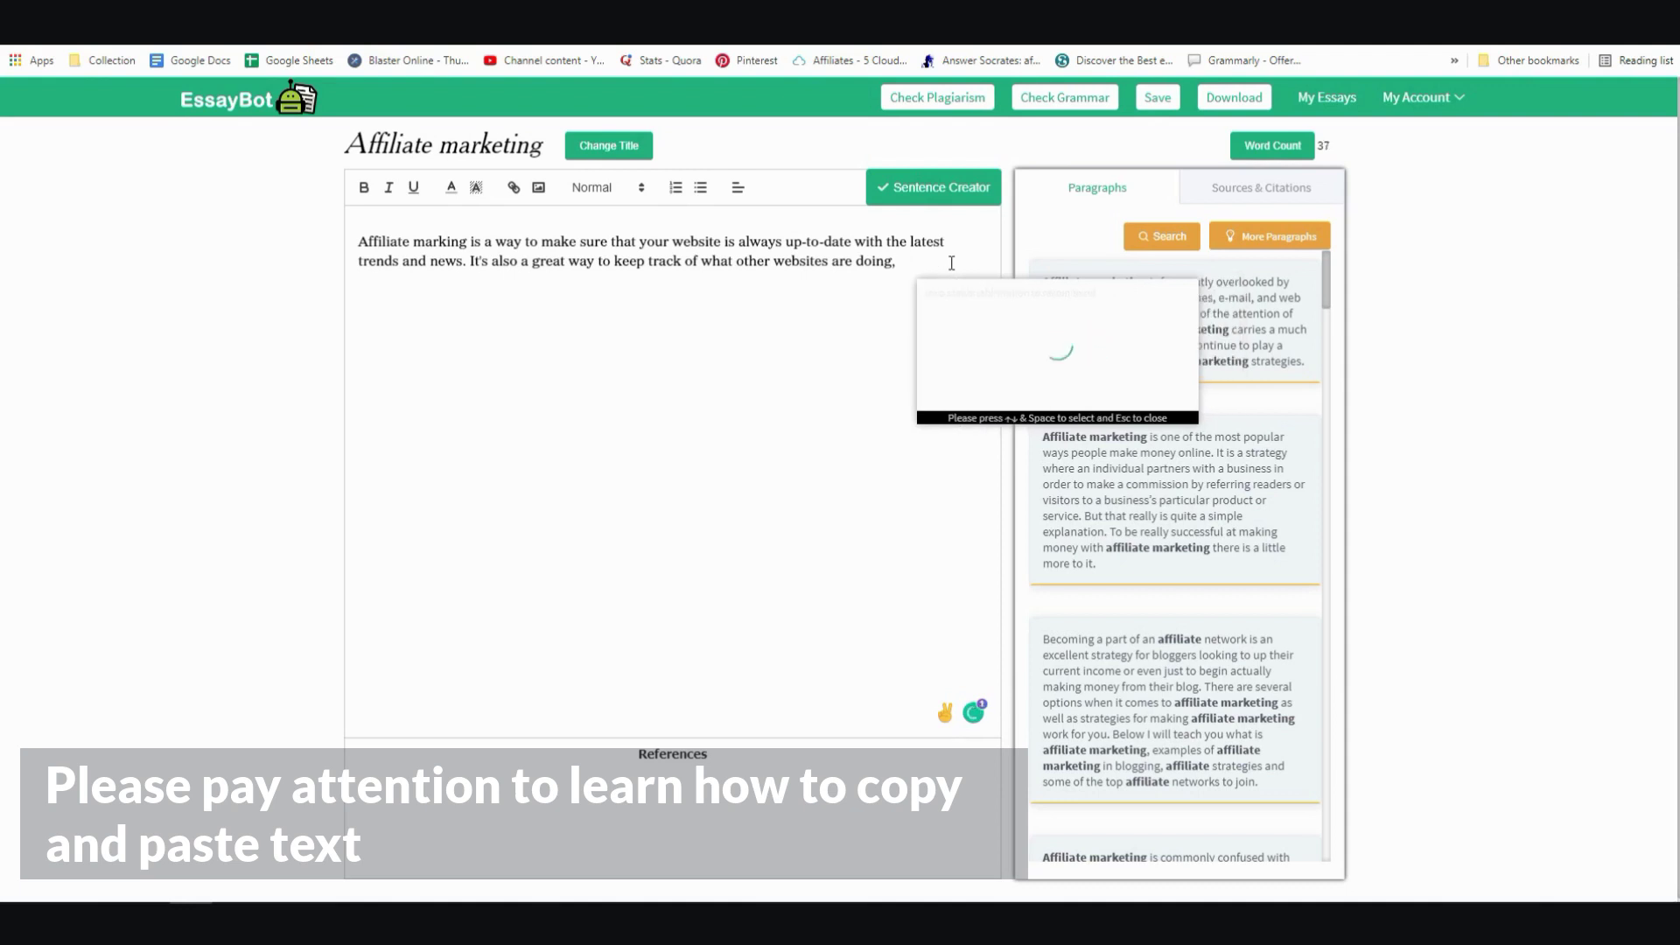
{"action": "mouse_move", "coordinate": [898, 263]}
{"action": "left_mouse_down"}
{"action": "mouse_move", "coordinate": [686, 261]}
{"action": "mouse_move", "coordinate": [899, 262]}
{"action": "left_mouse_up"}
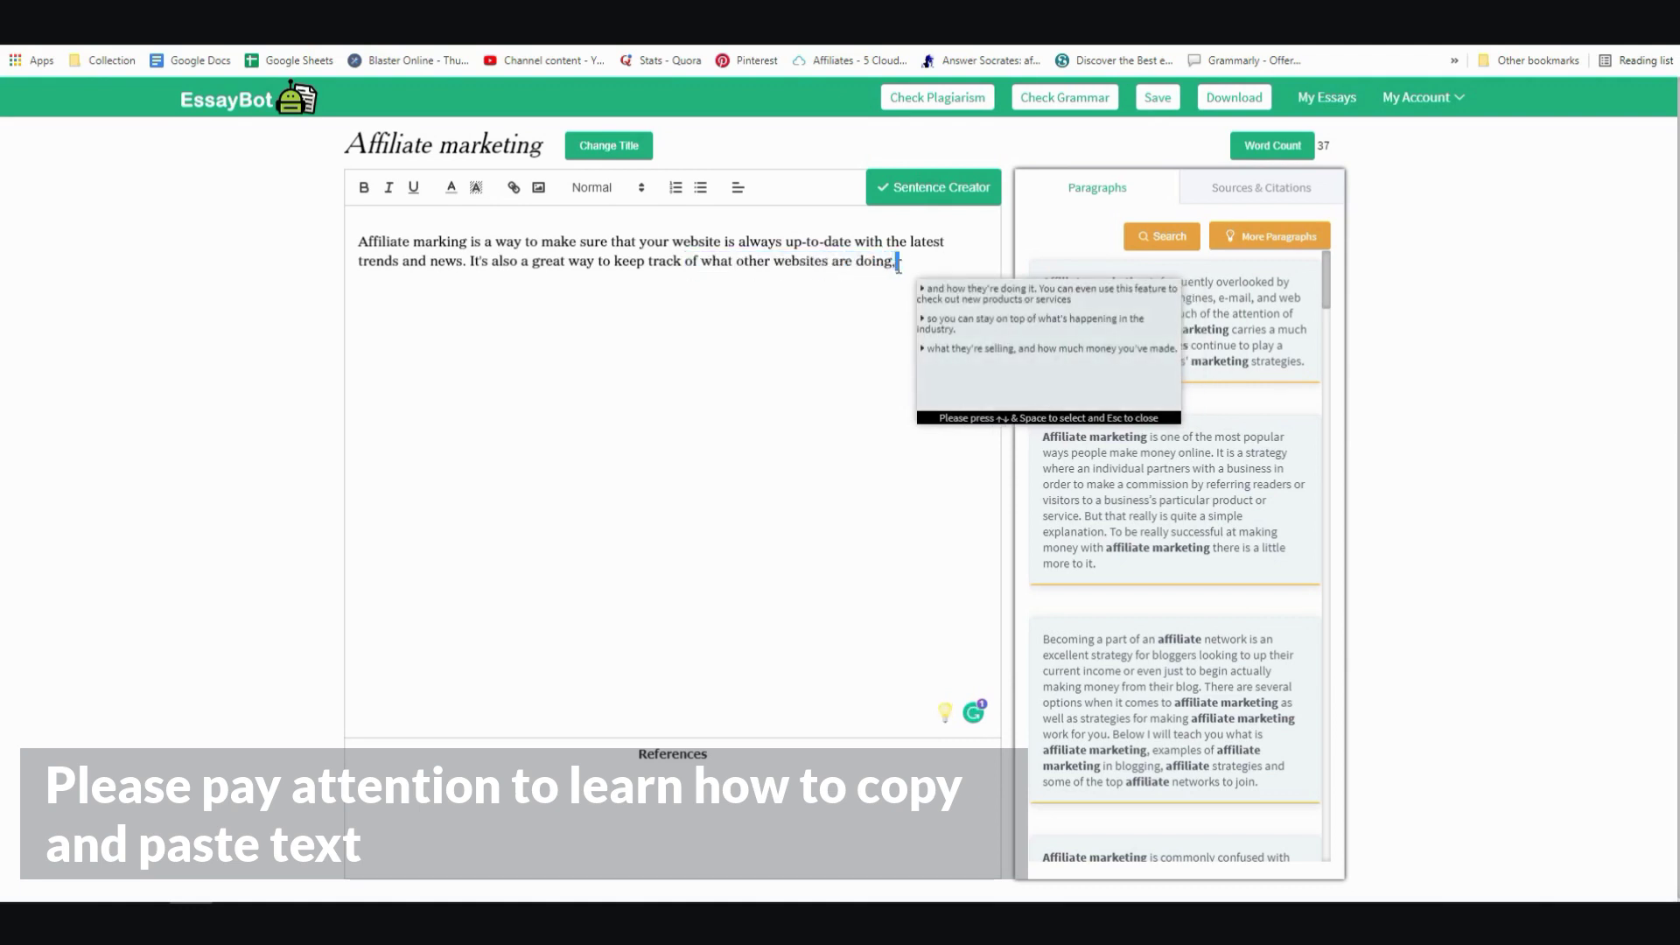
{"action": "left_click", "coordinate": [977, 358]}
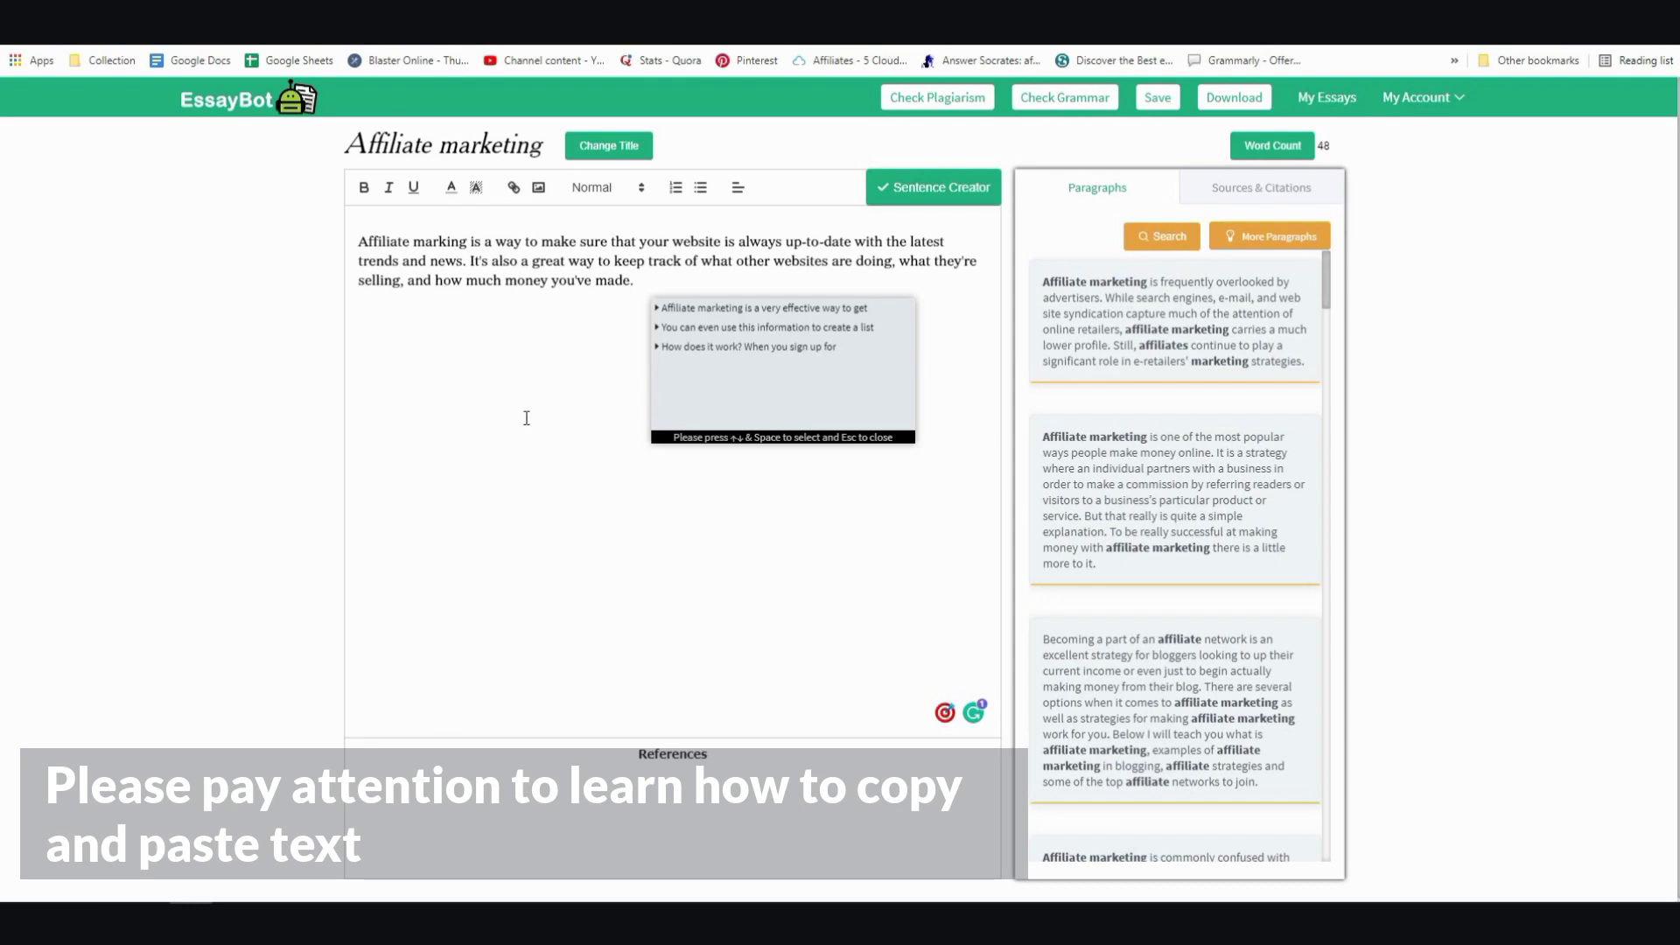
Insert the first AI continuation, delete its trailing words 'get' and 'to', and select the rest.
{"action": "left_click", "coordinate": [726, 313]}
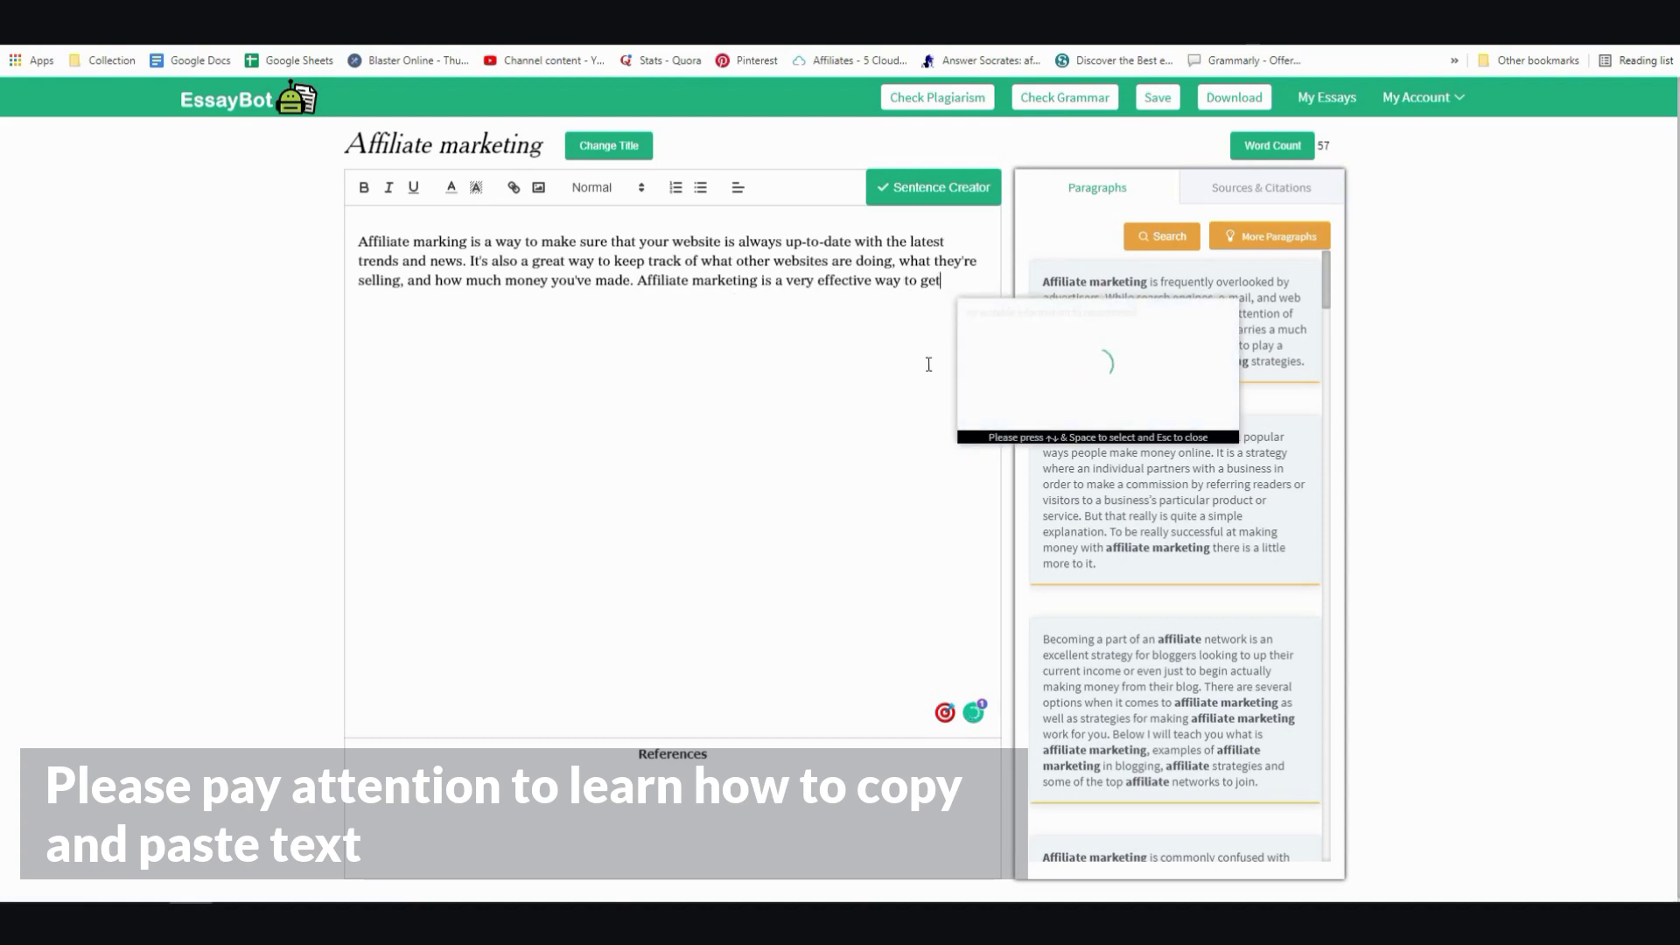
{"action": "double_click", "coordinate": [941, 286]}
{"action": "key", "text": "BackSpace"}
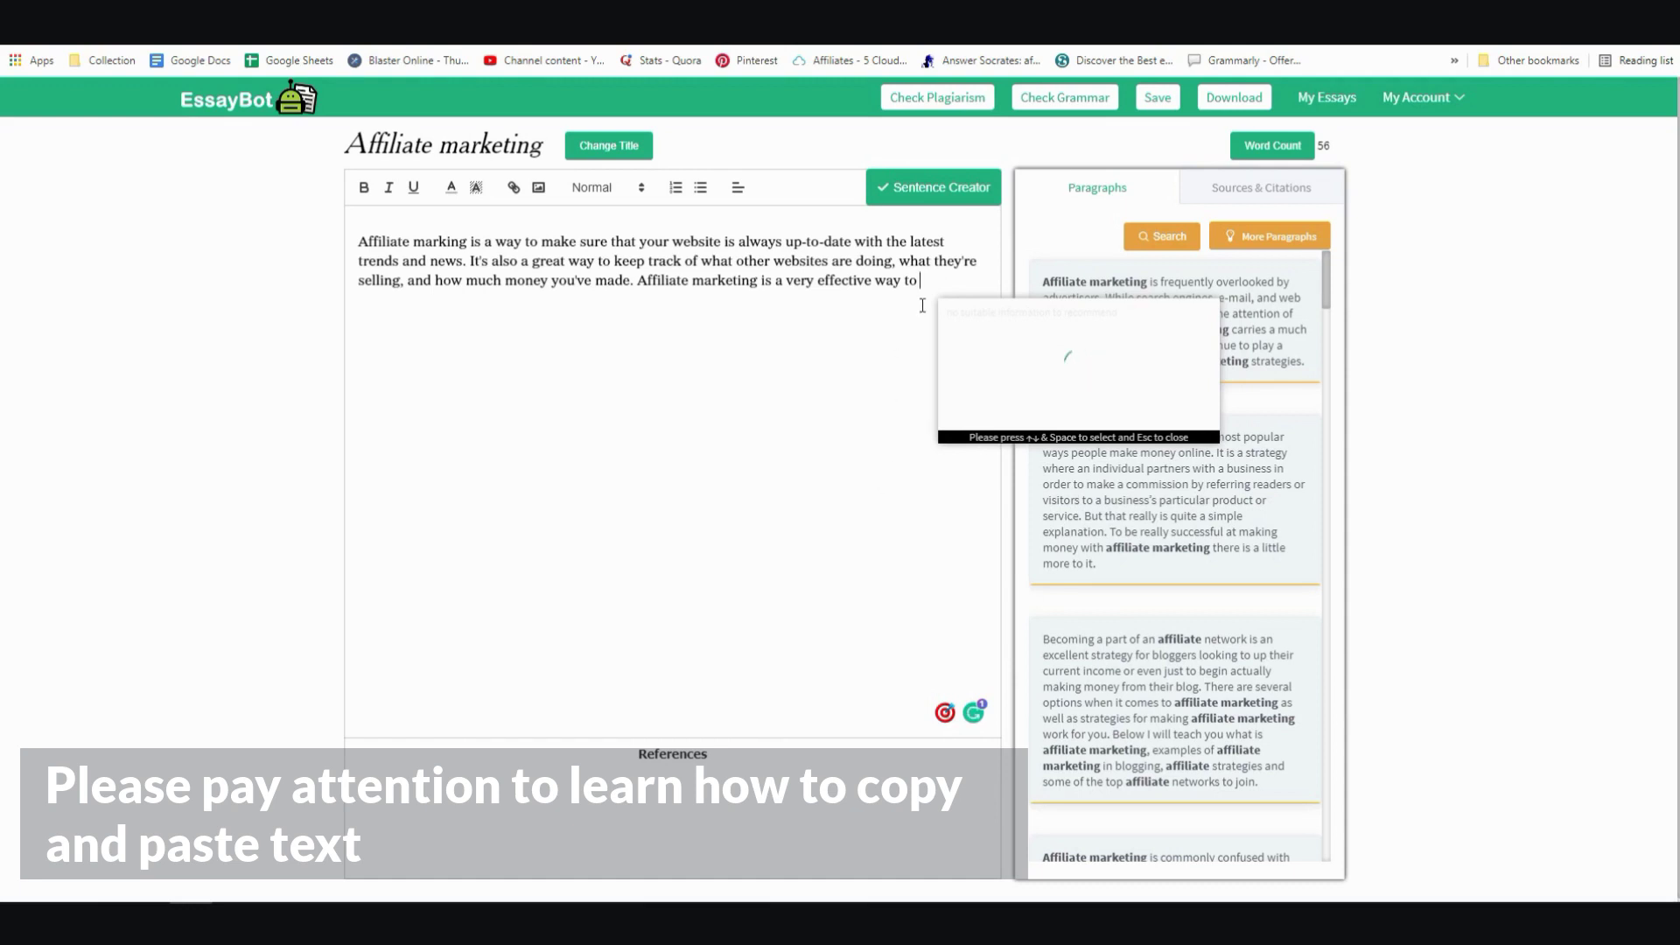
{"action": "left_click_drag", "start_coordinate": [918, 280], "coordinate": [905, 280]}
{"action": "key", "text": "ctrl+x"}
{"action": "left_click_drag", "start_coordinate": [641, 280], "coordinate": [914, 280]}
Cut the leftover phrase, type 'Affiliate makerting', and accept the completion about 20 years online.
{"action": "key", "text": "ctrl+x"}
{"action": "type", "text": "ff"}
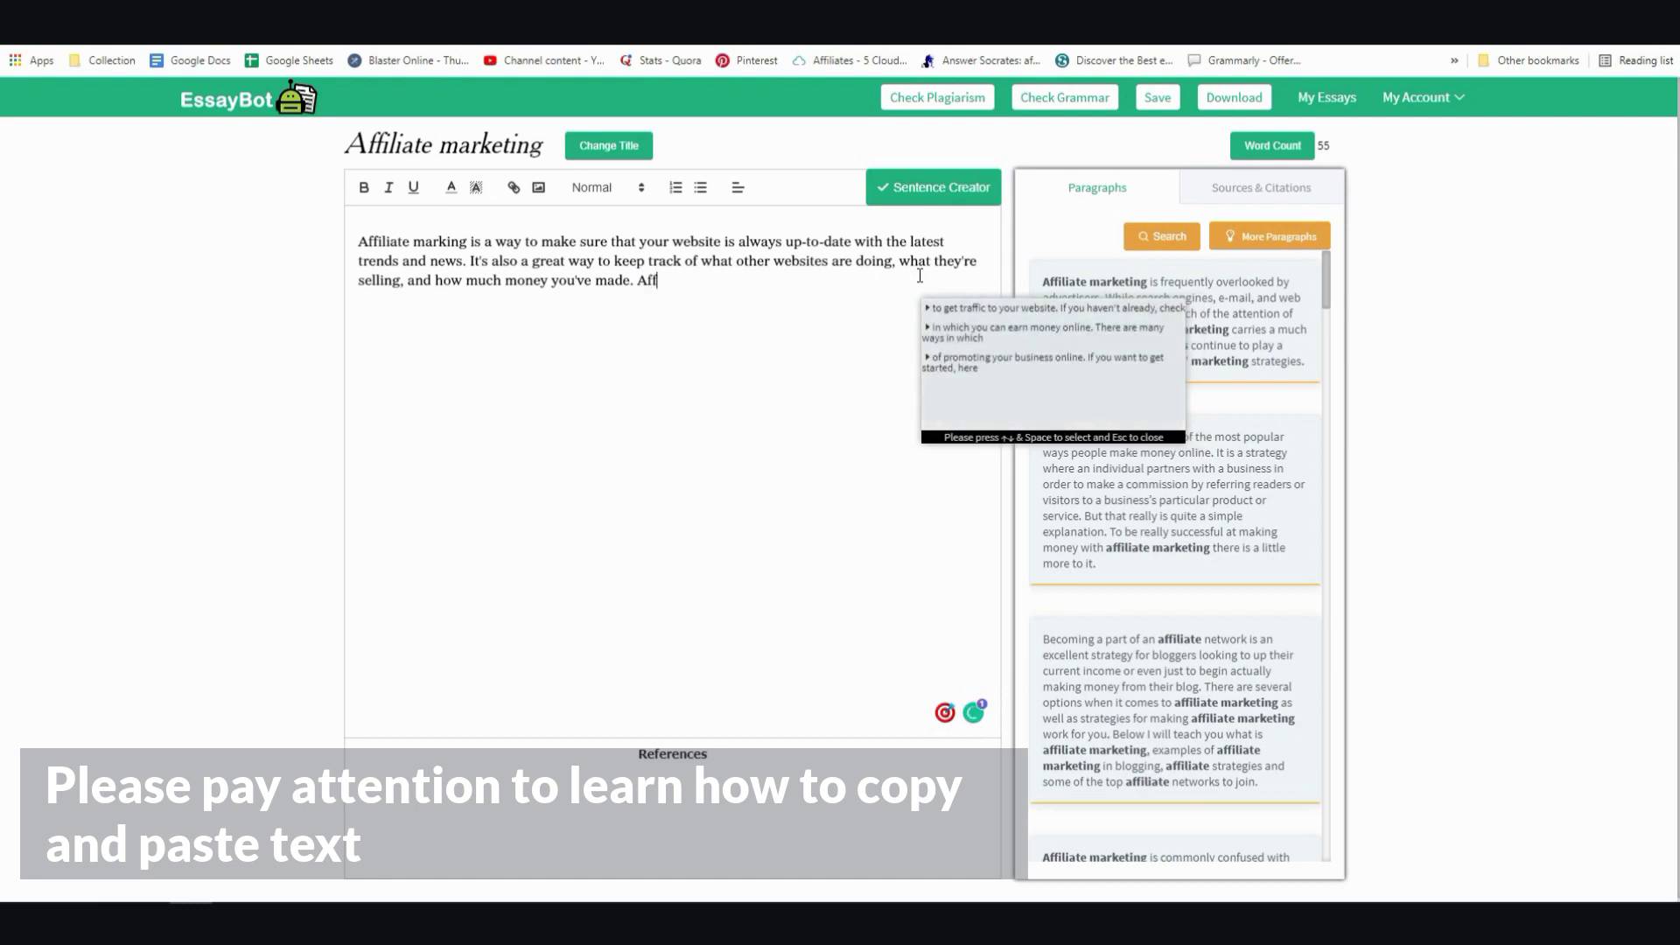
{"action": "type", "text": "il"}
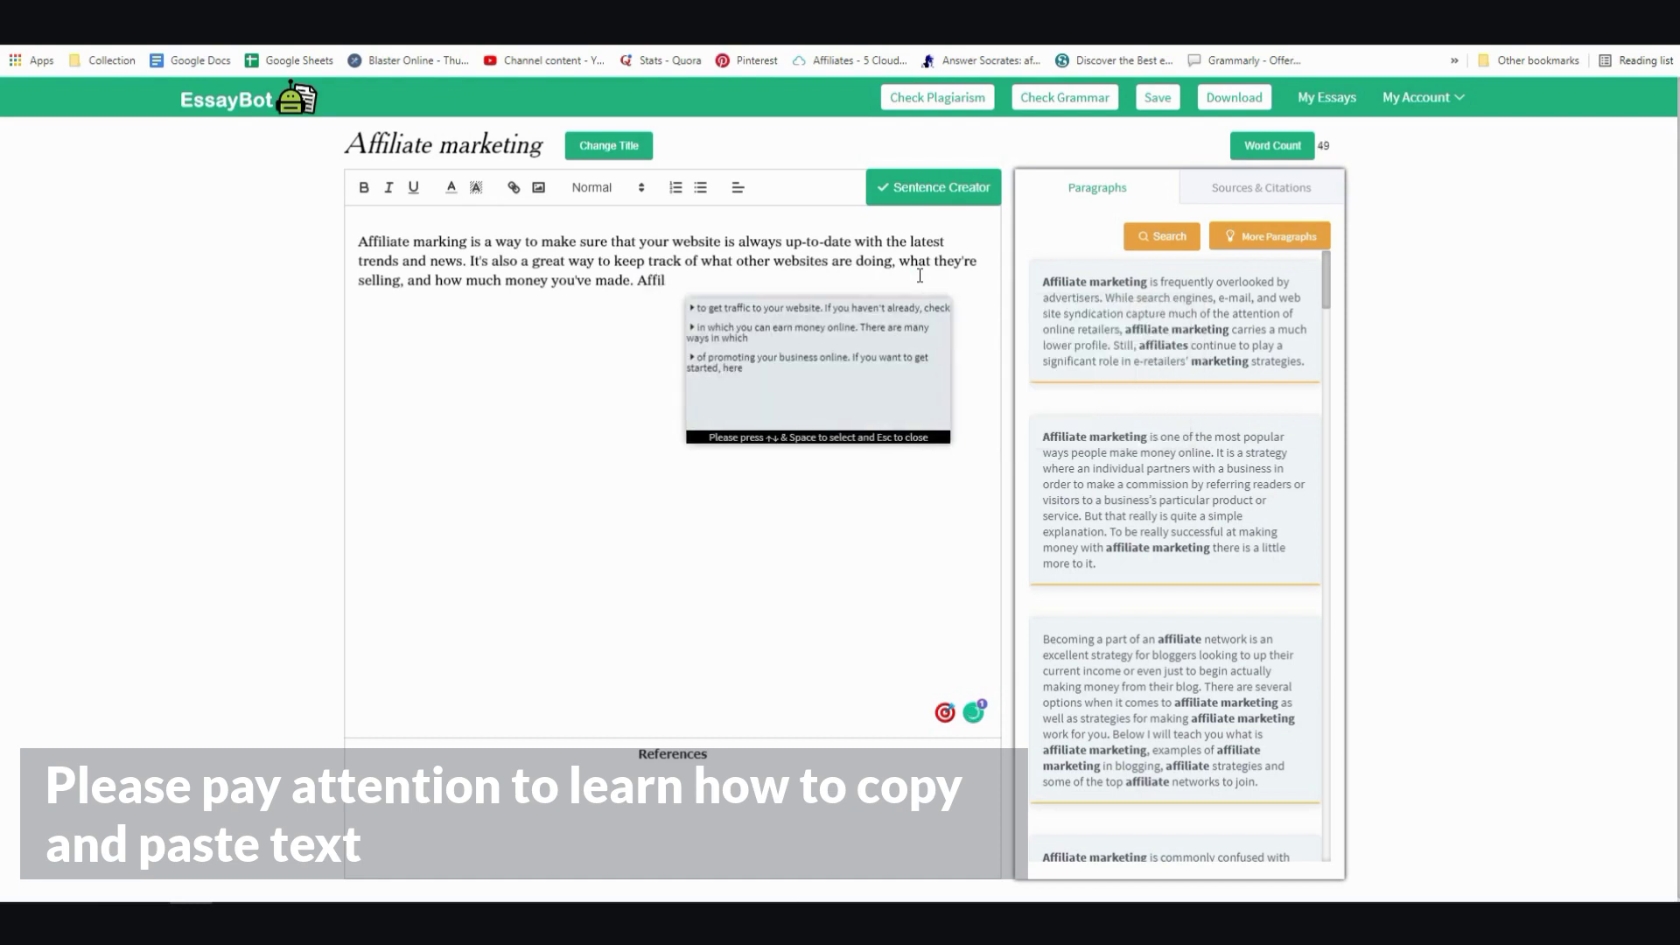
{"action": "type", "text": "iate "}
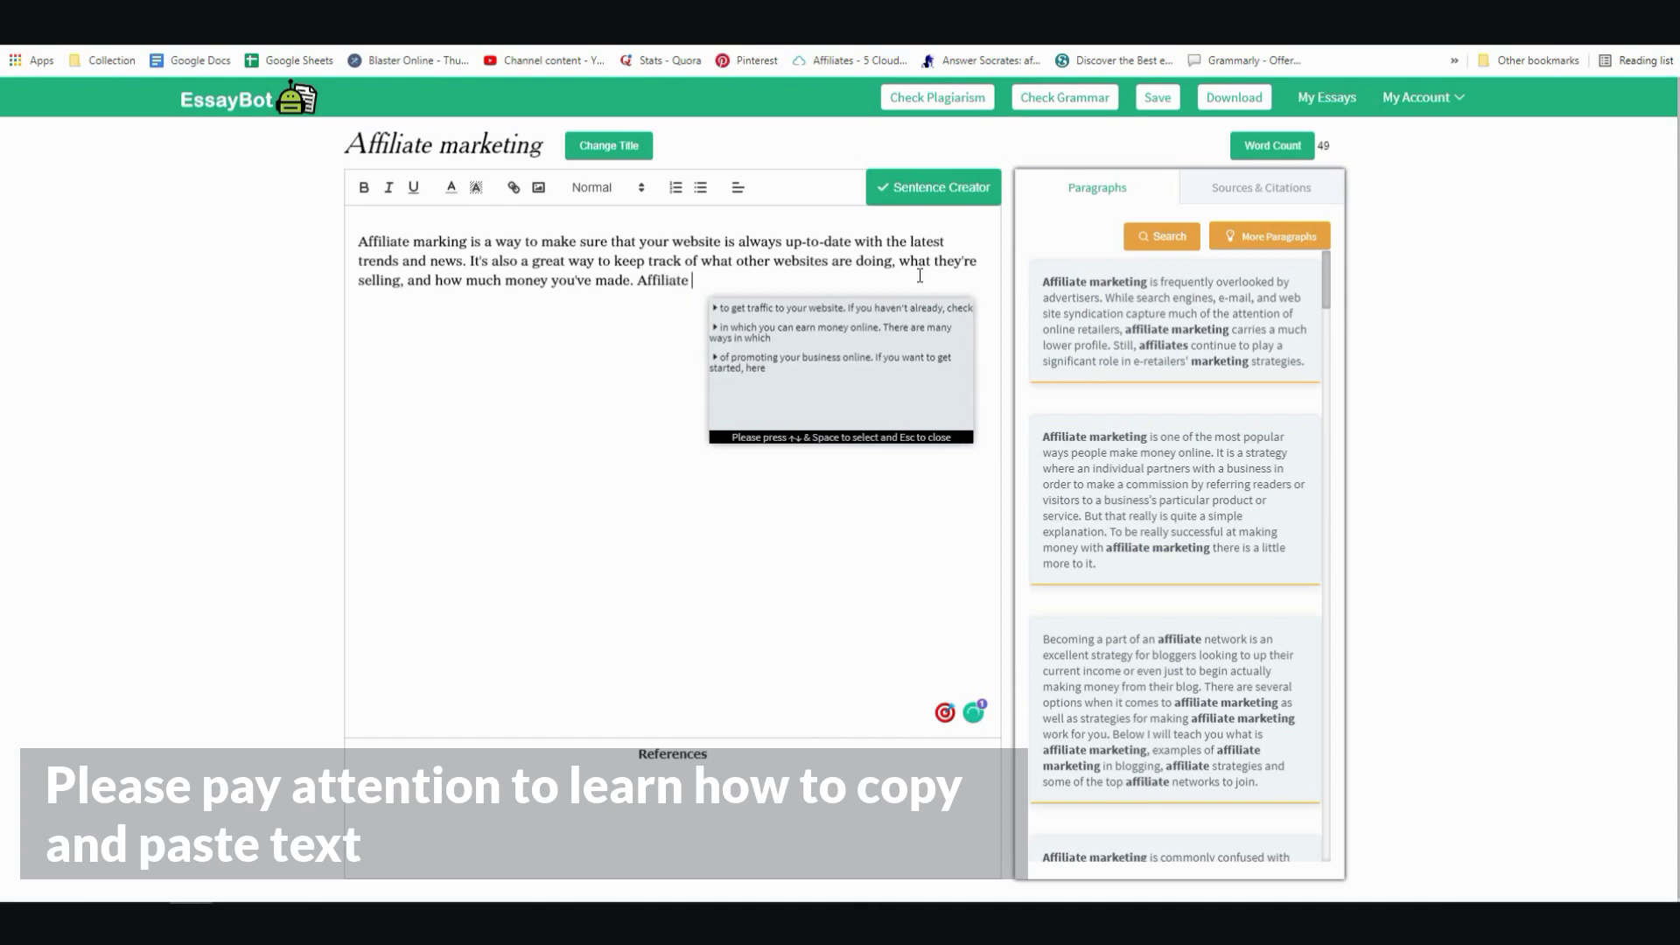
{"action": "type", "text": "maker"}
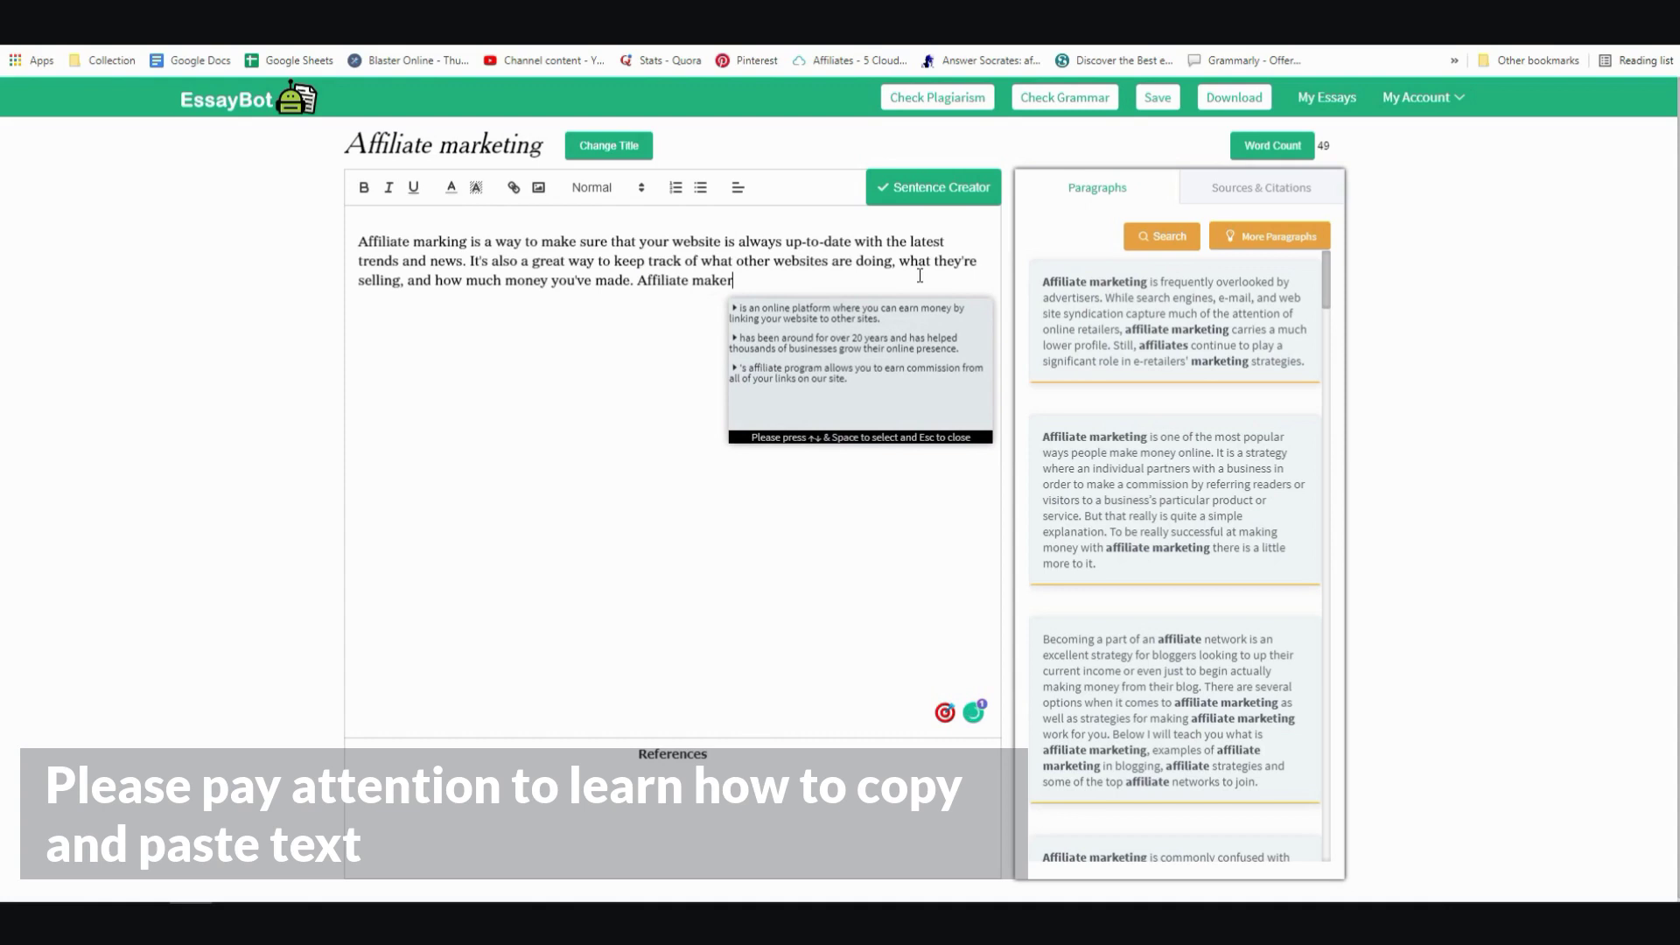
{"action": "key", "text": "BackSpace"}
{"action": "key", "text": "BackSpace"}
{"action": "key", "text": "BackSpace"}
{"action": "type", "text": "rketing"}
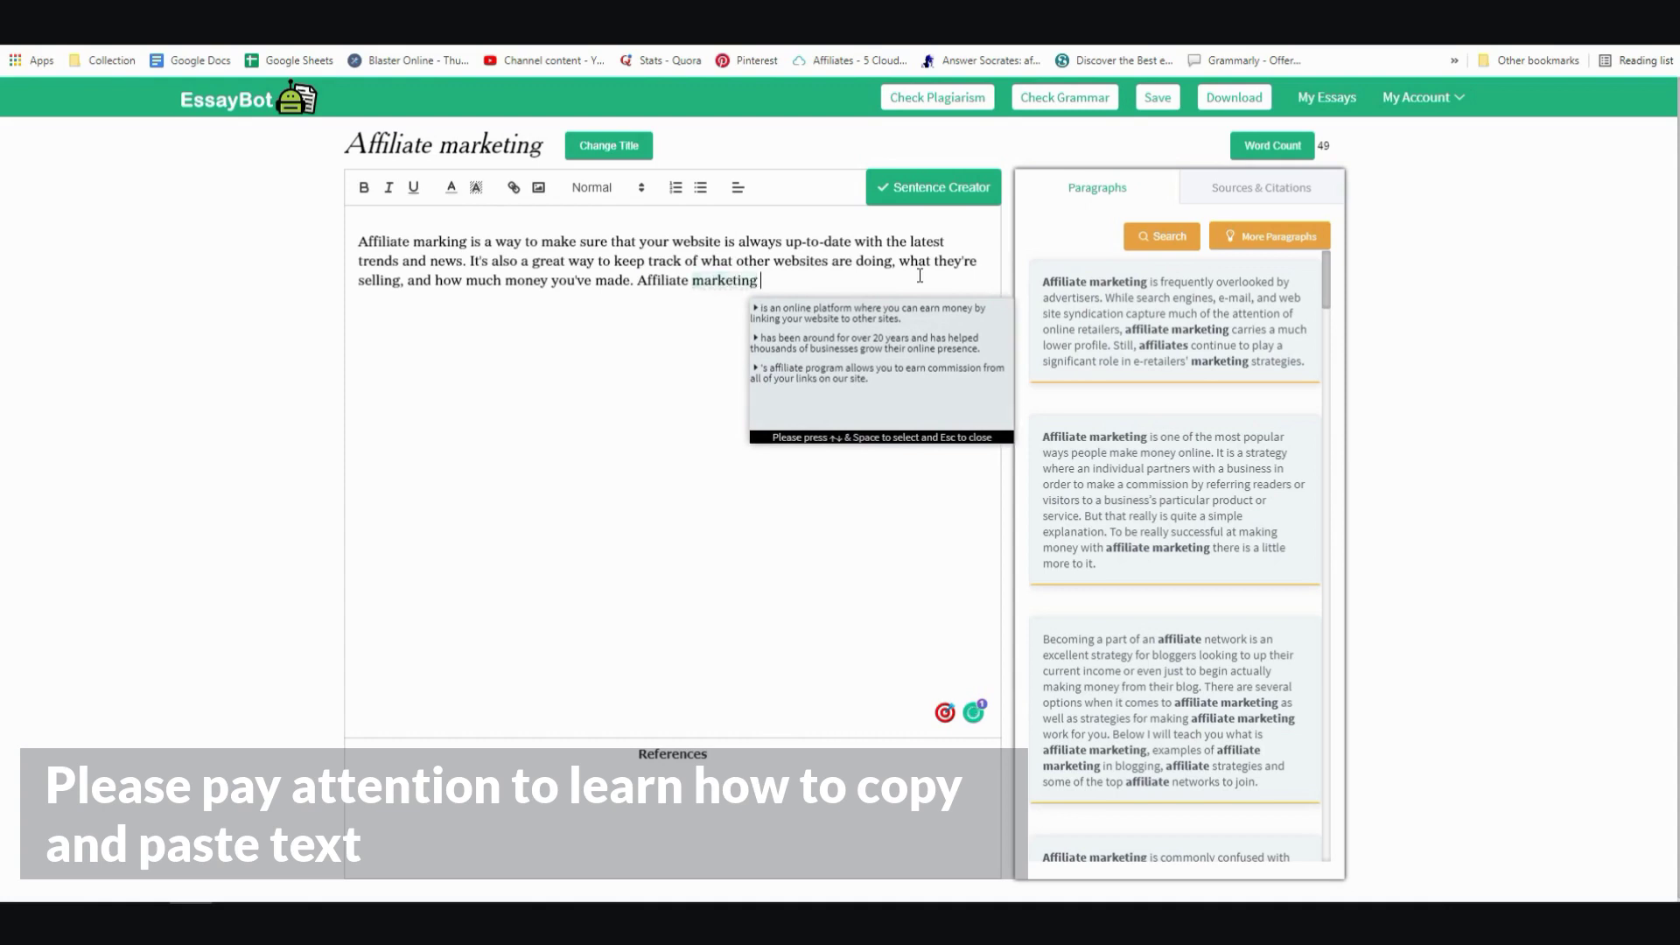
{"action": "left_click", "coordinate": [889, 348]}
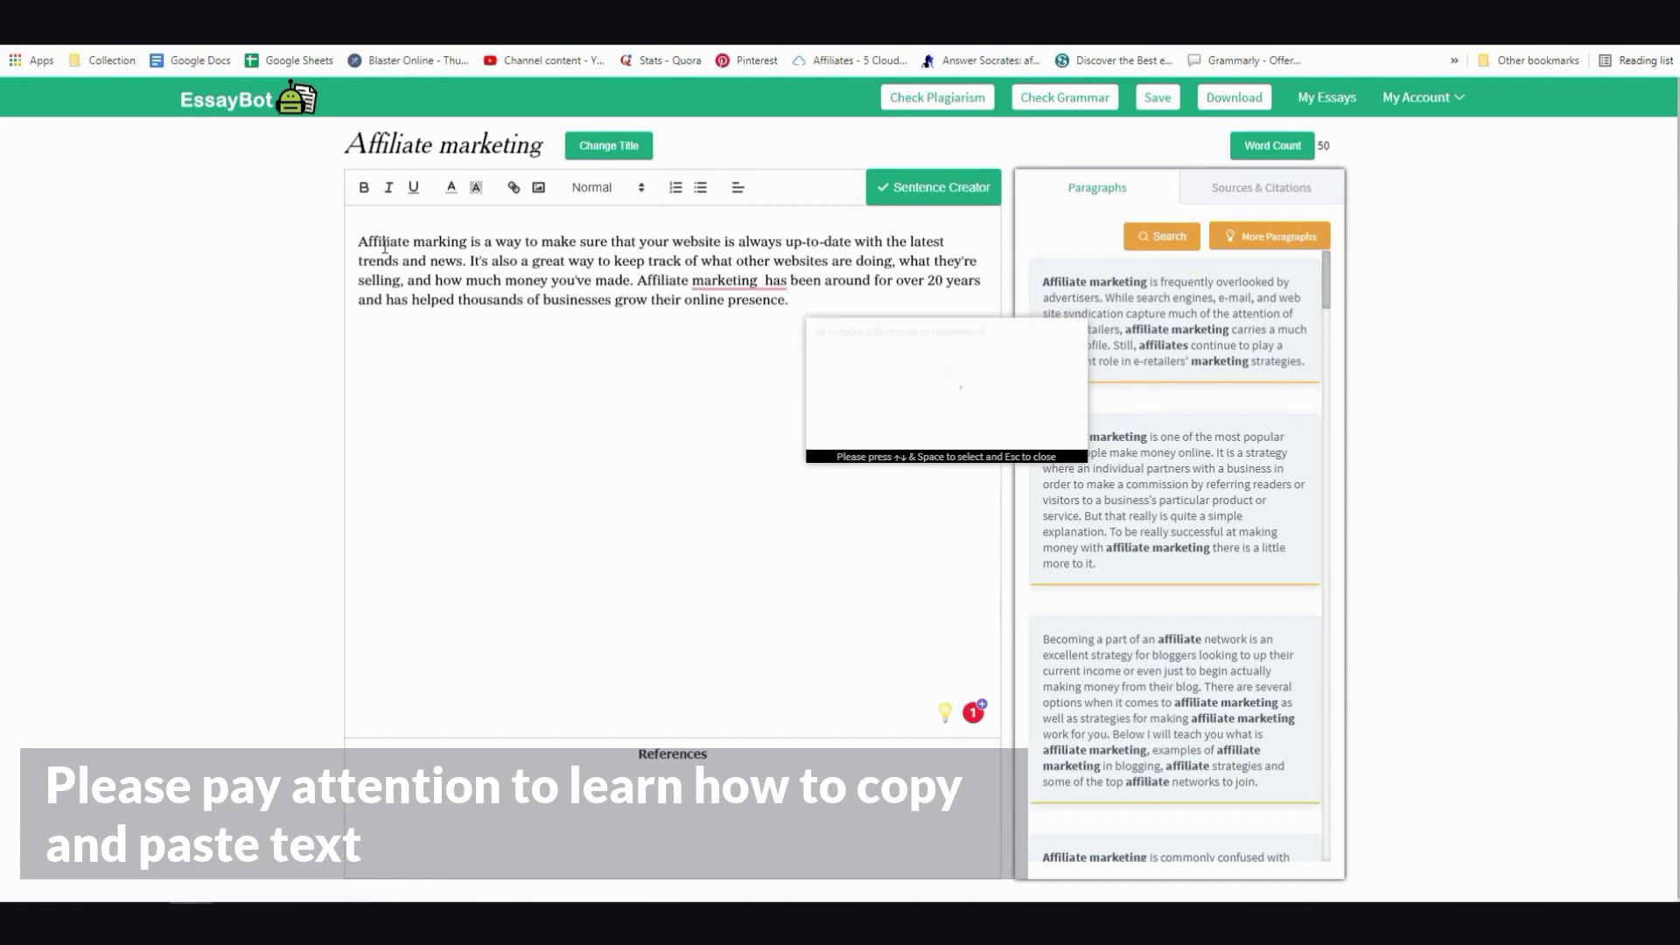
{"action": "left_click_drag", "start_coordinate": [355, 242], "coordinate": [789, 300]}
{"action": "right_click", "coordinate": [718, 278]}
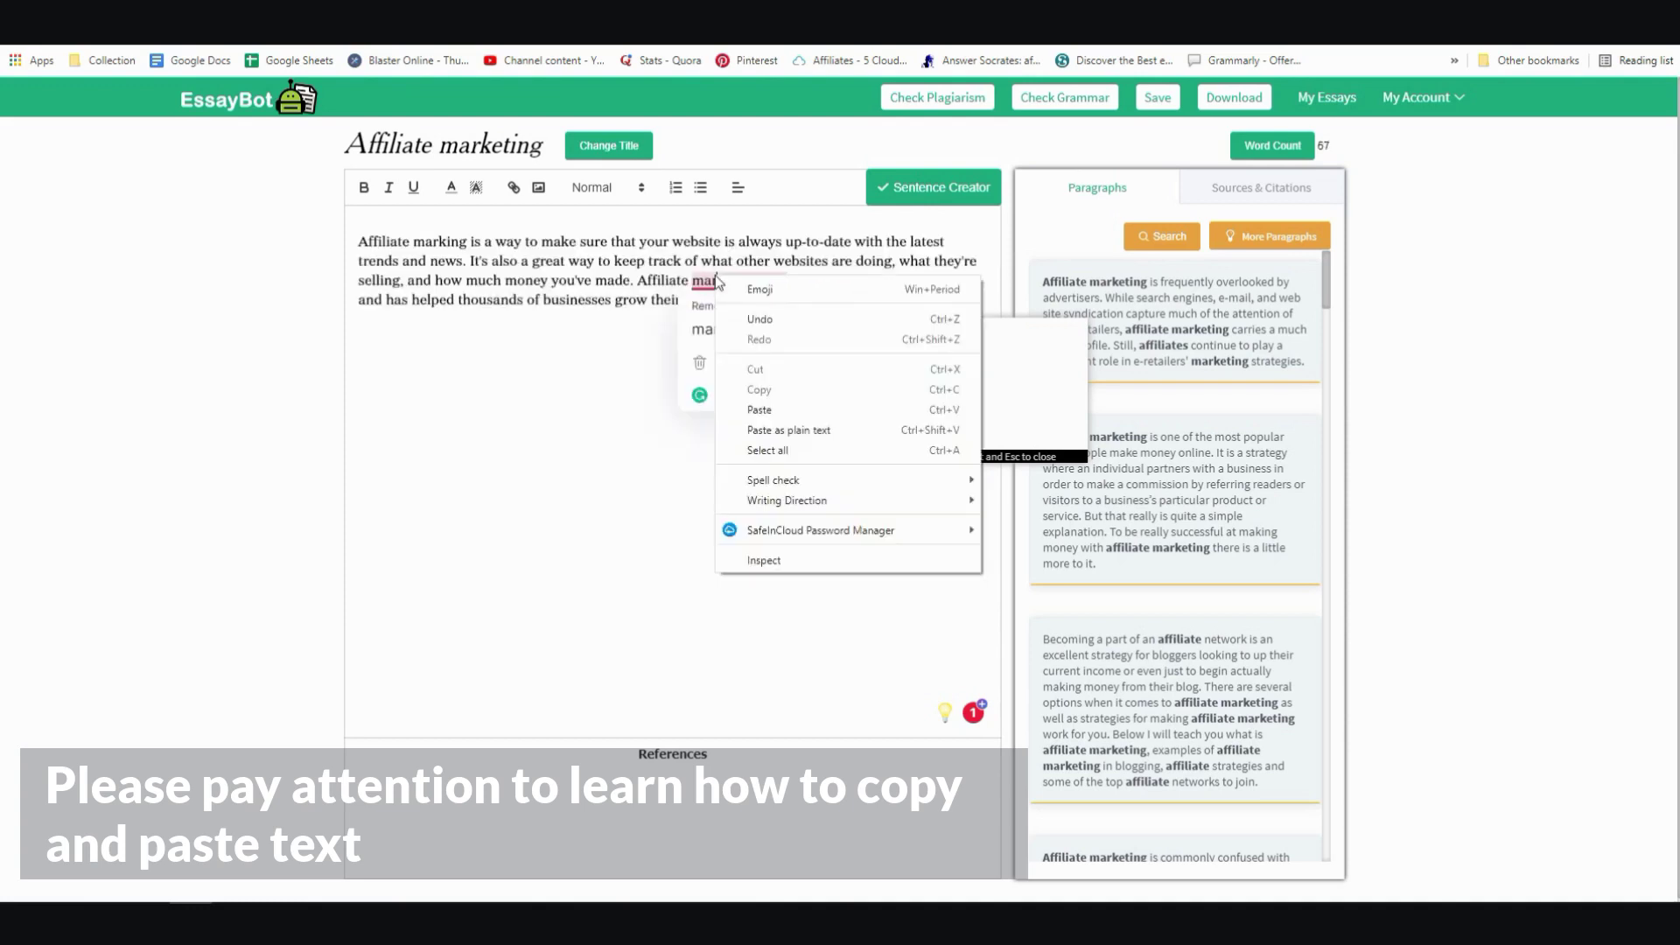
{"action": "left_click", "coordinate": [743, 390]}
{"action": "left_click_drag", "start_coordinate": [804, 303], "coordinate": [355, 243]}
{"action": "left_click", "coordinate": [470, 247]}
{"action": "right_click", "coordinate": [470, 247]}
{"action": "left_click", "coordinate": [835, 293]}
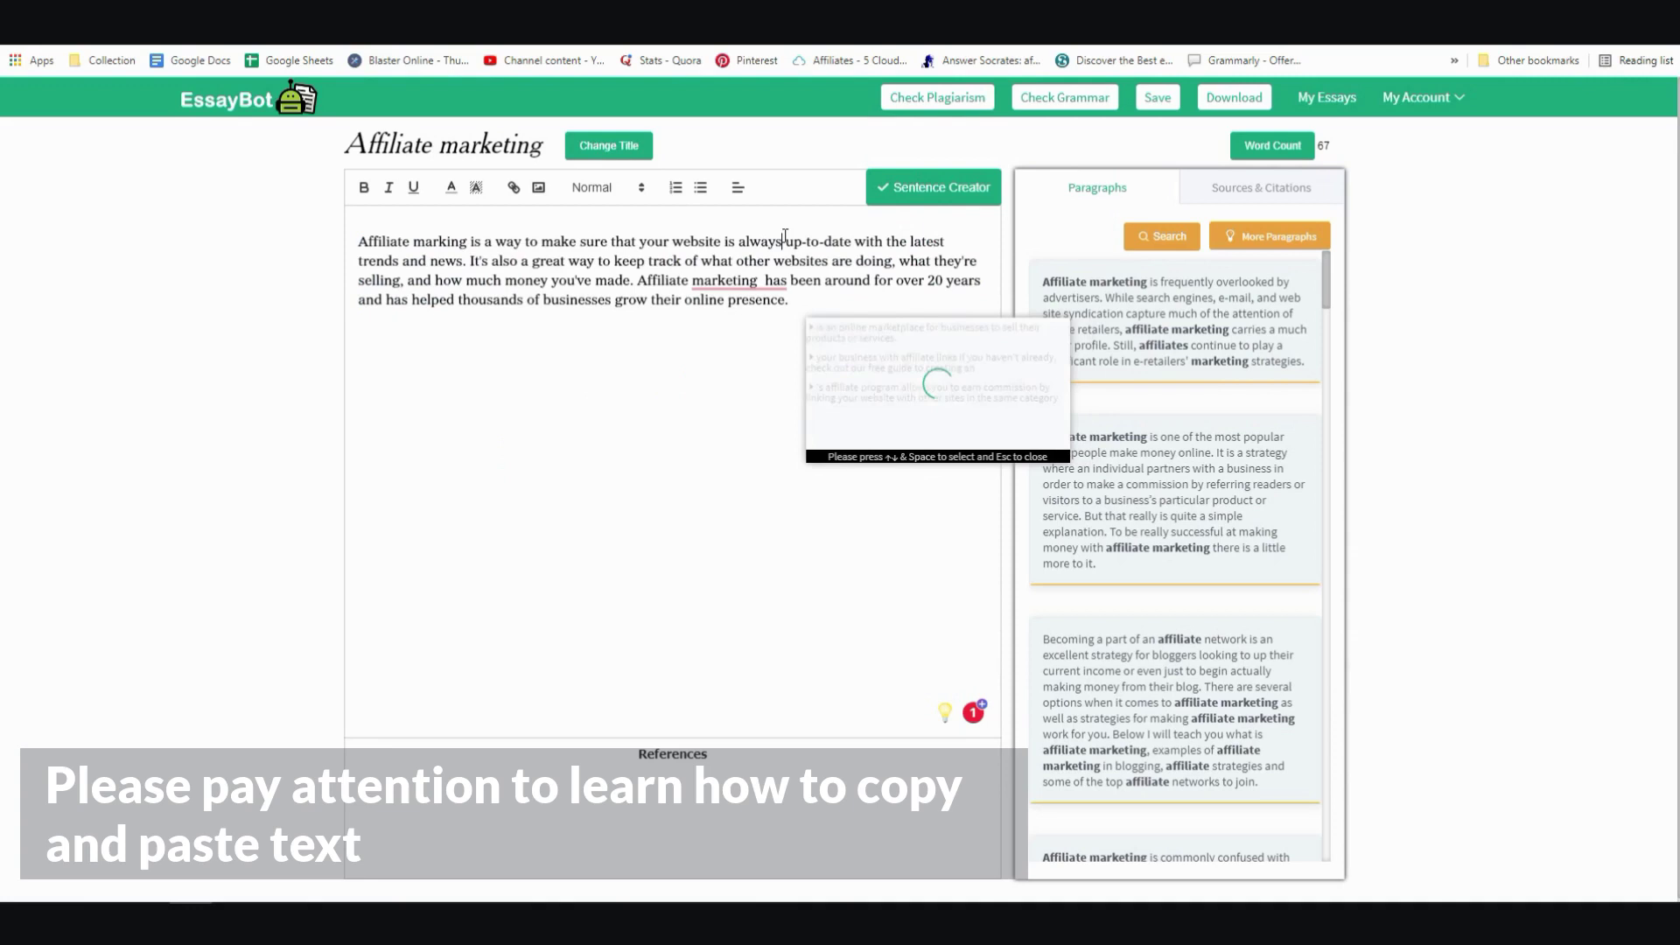
{"action": "left_click_drag", "start_coordinate": [823, 302], "coordinate": [360, 242]}
{"action": "left_click", "coordinate": [370, 247]}
{"action": "right_click", "coordinate": [370, 247]}
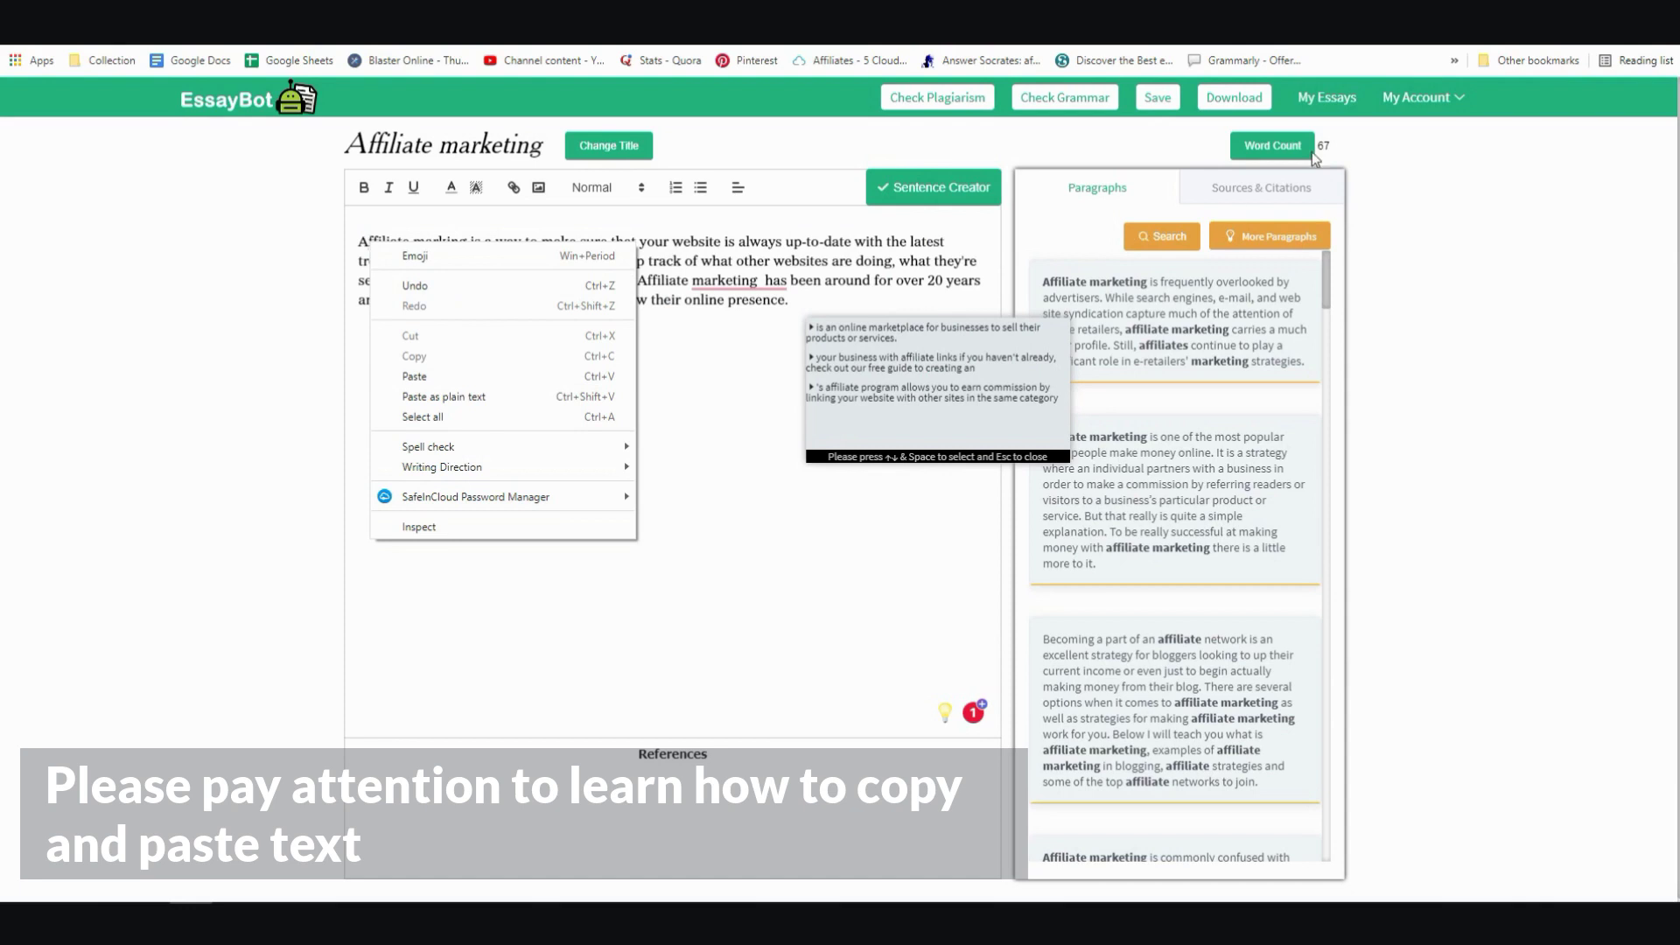
{"action": "left_click", "coordinate": [1504, 264]}
{"action": "left_click", "coordinate": [1445, 105]}
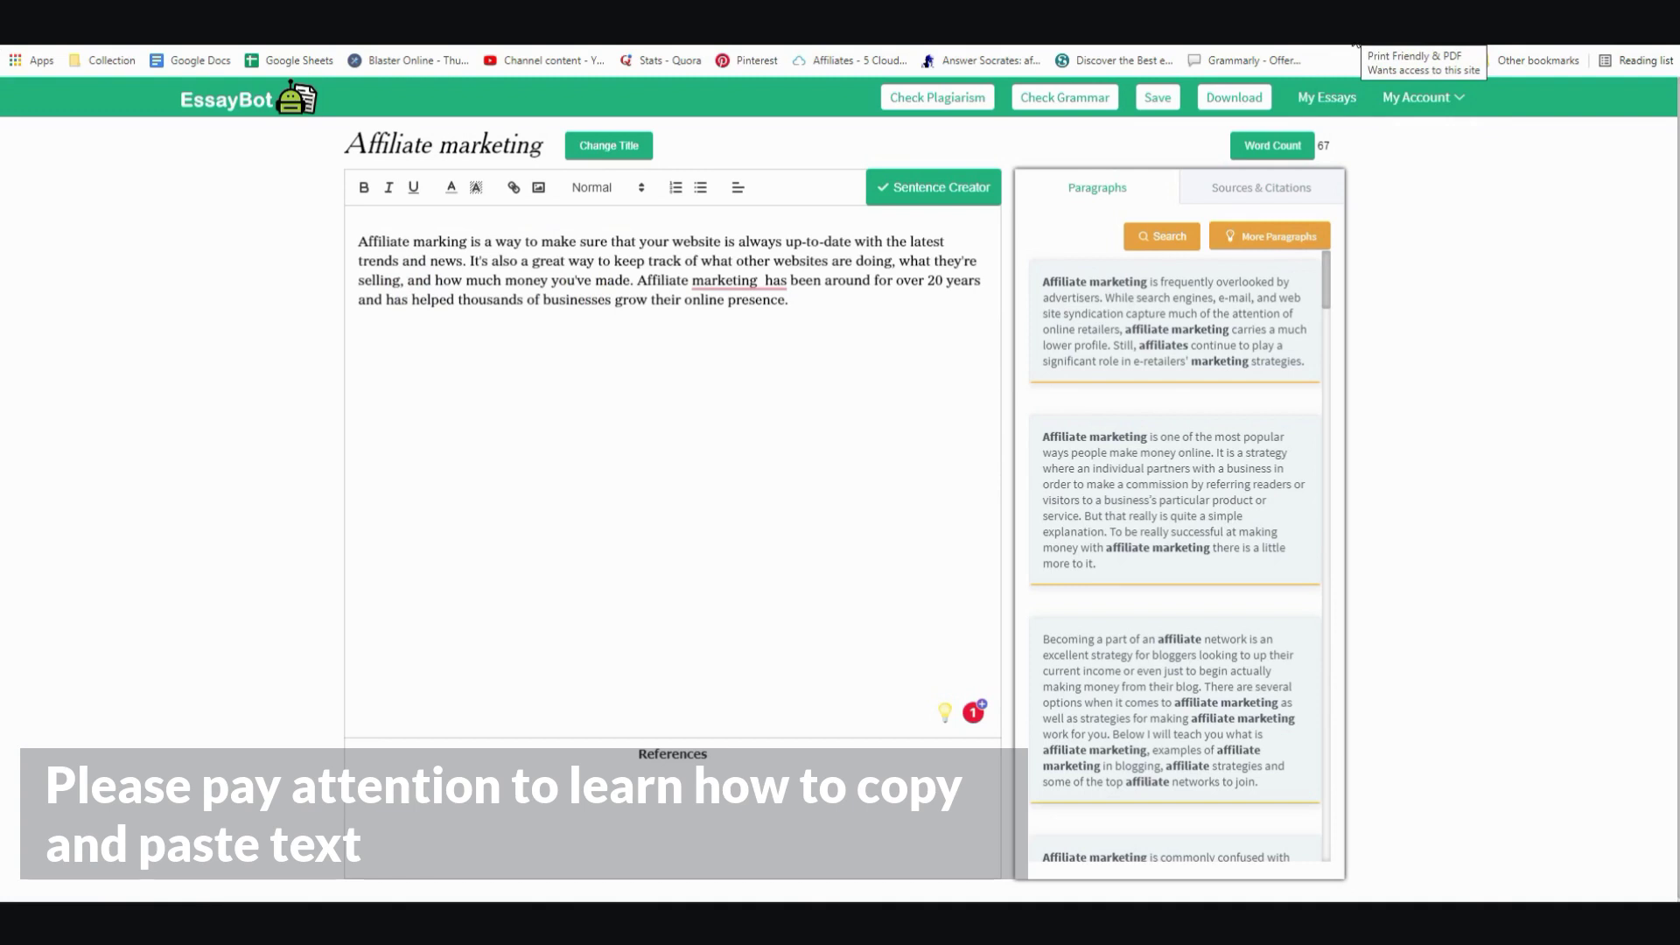
Open a Print Friendly preview, delete the References and More Paragraphs headings, and send it to print.
{"action": "left_click", "coordinate": [1353, 43]}
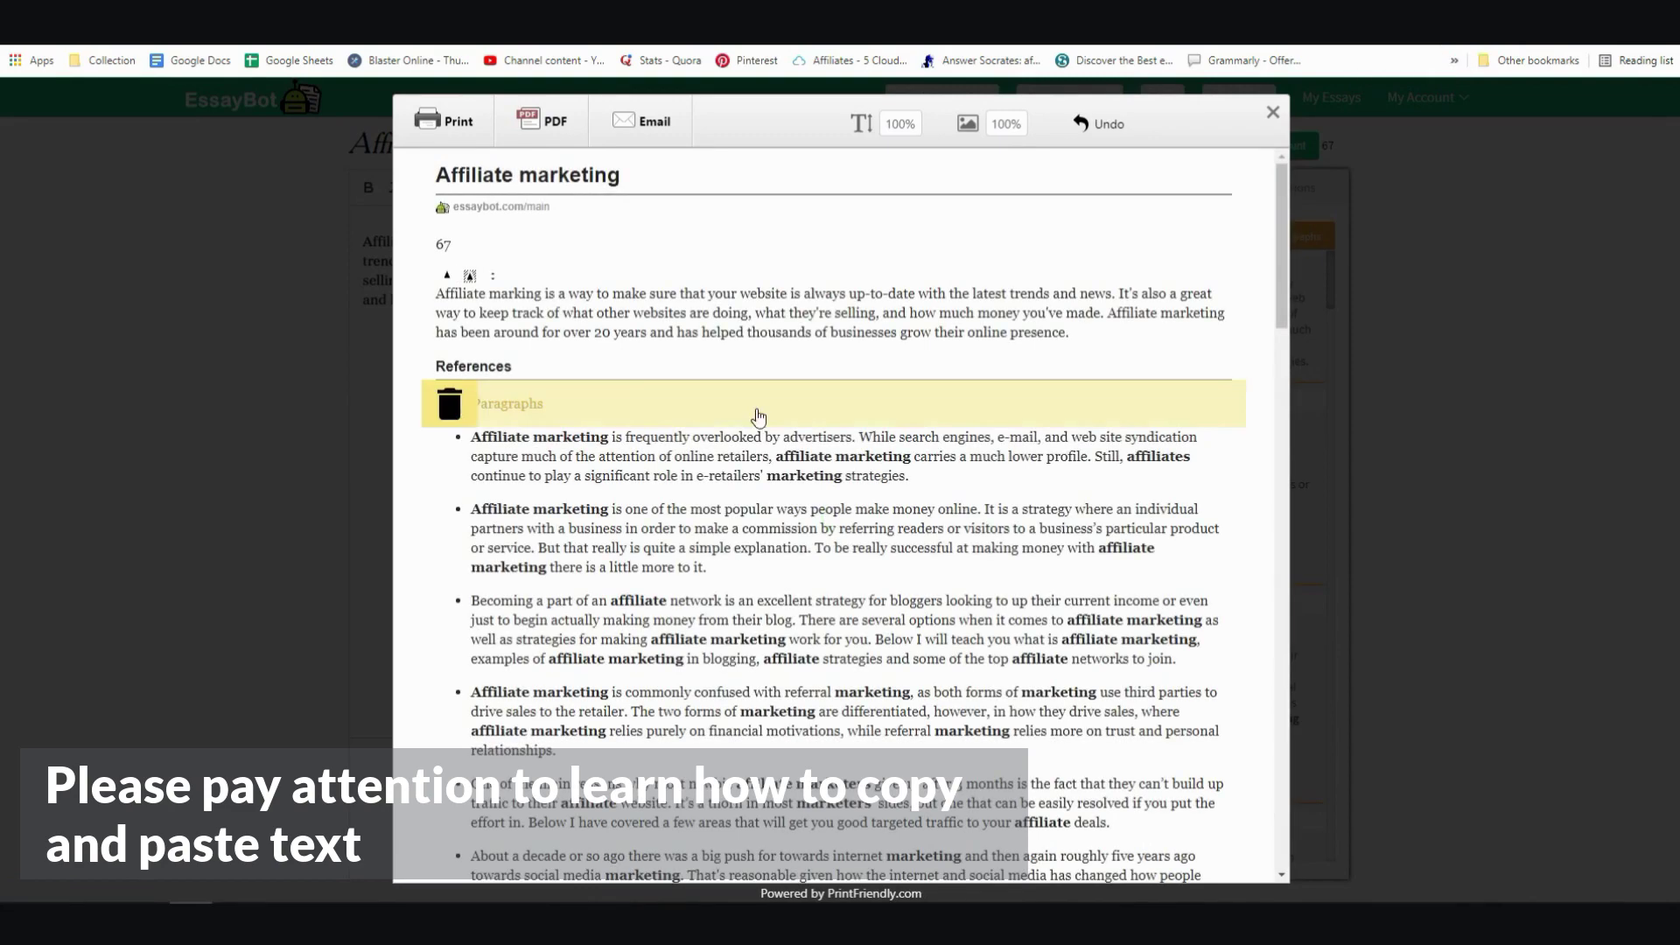
{"action": "mouse_move", "coordinate": [505, 260]}
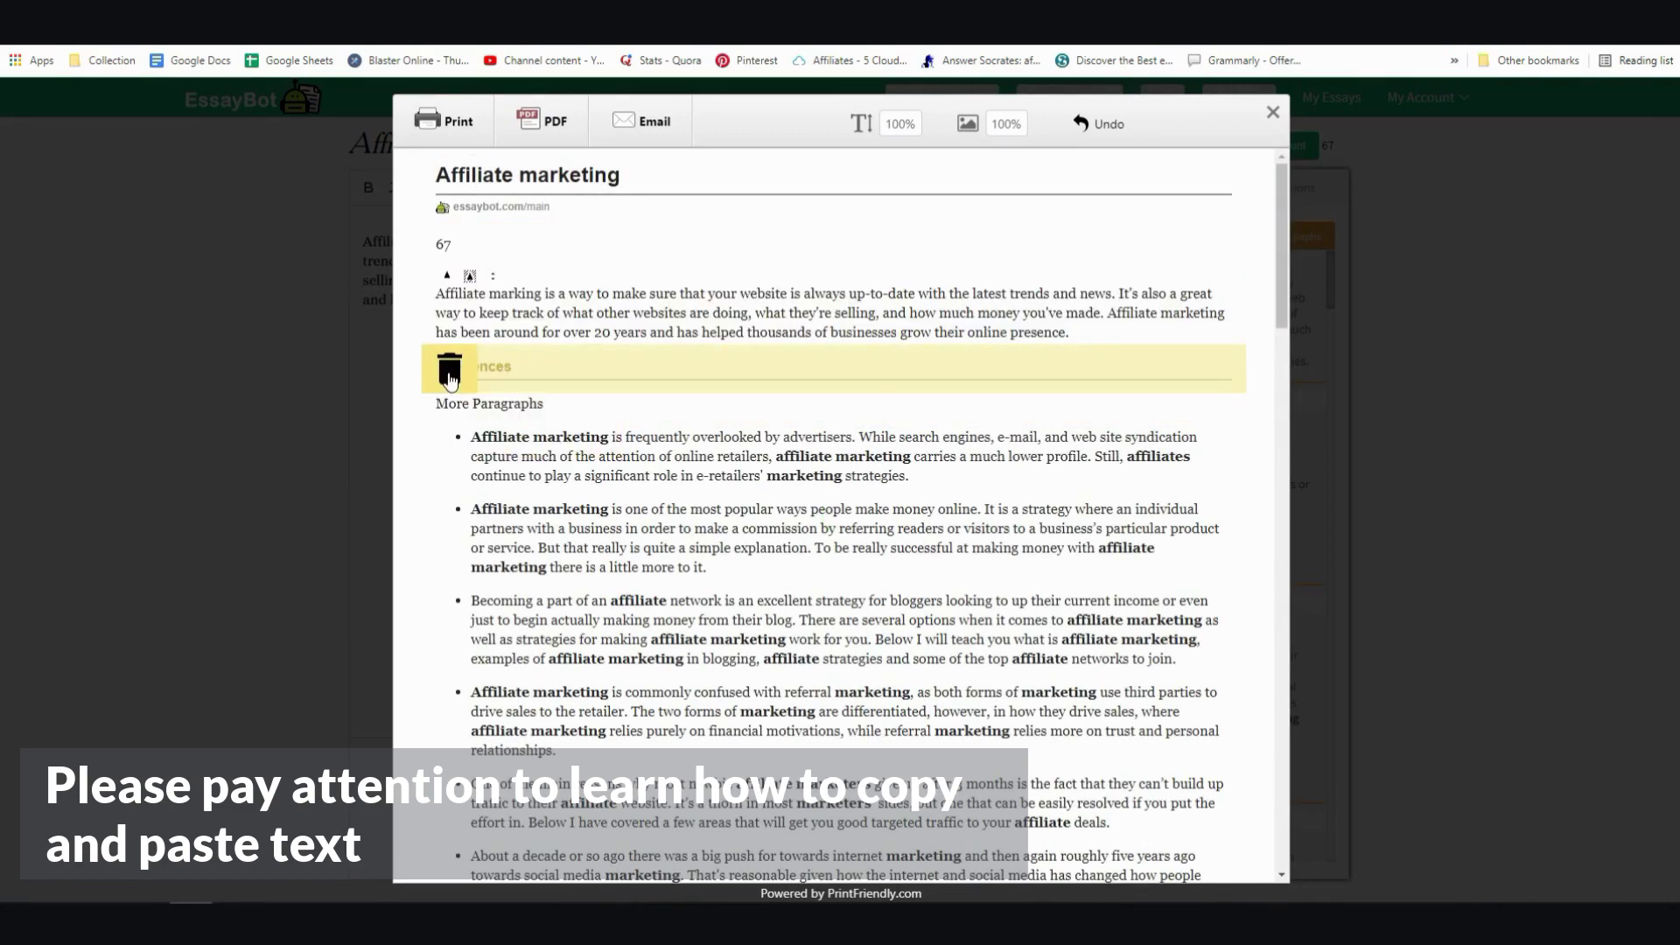
{"action": "left_click", "coordinate": [449, 382]}
{"action": "left_click", "coordinate": [448, 385]}
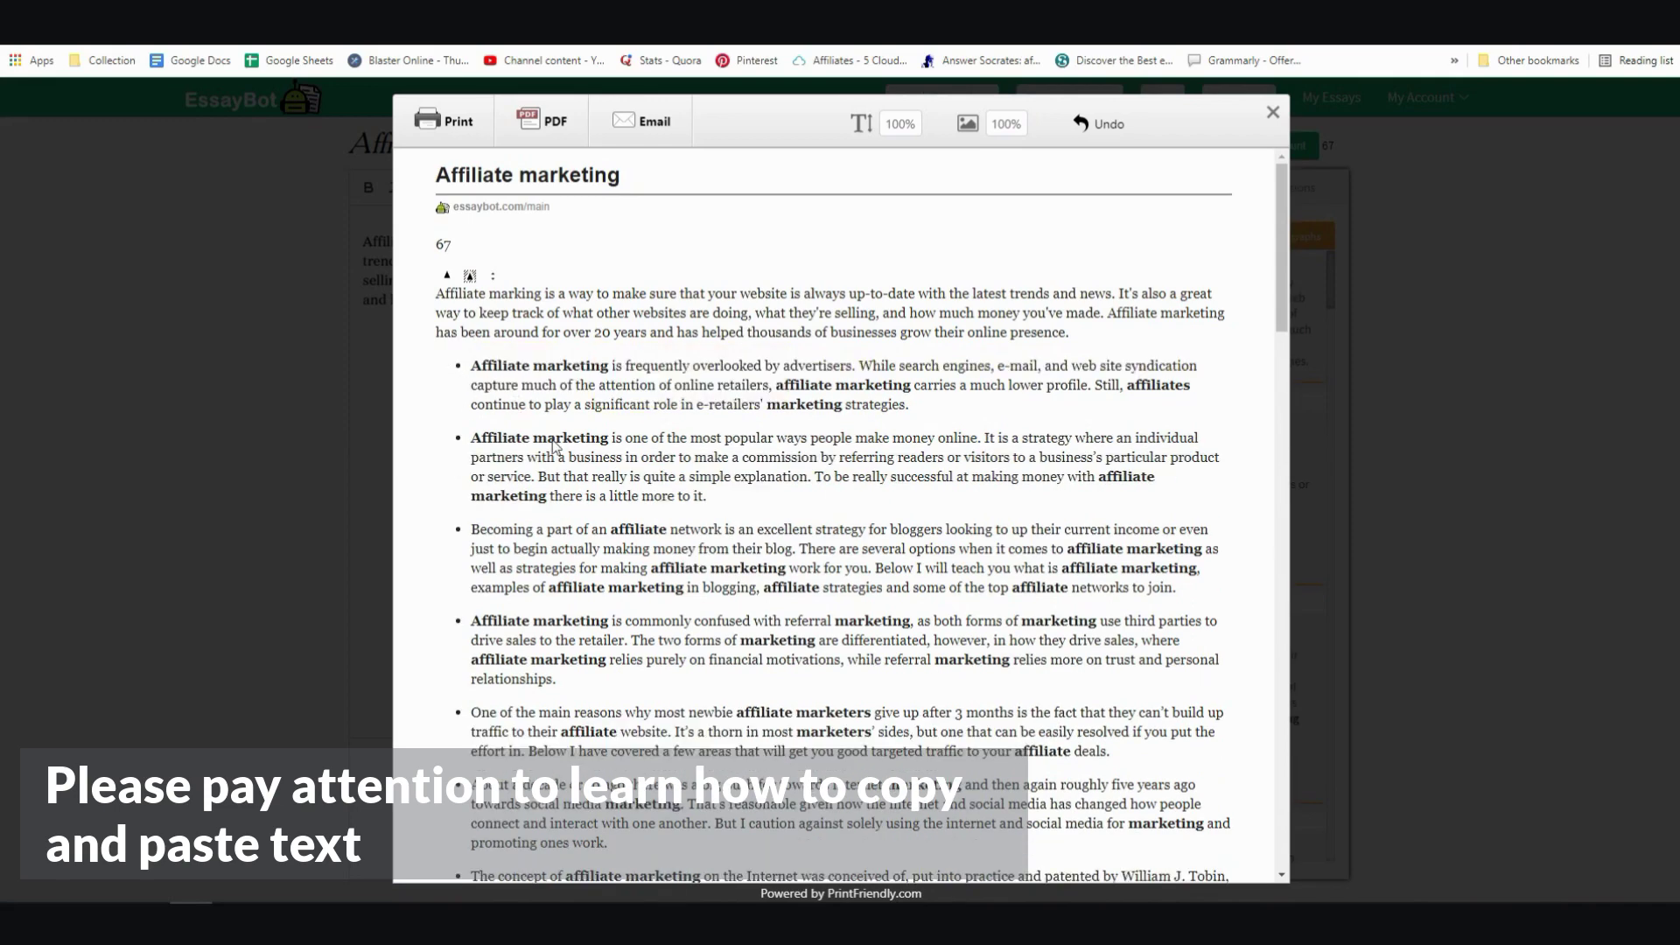
{"action": "left_click", "coordinate": [457, 127]}
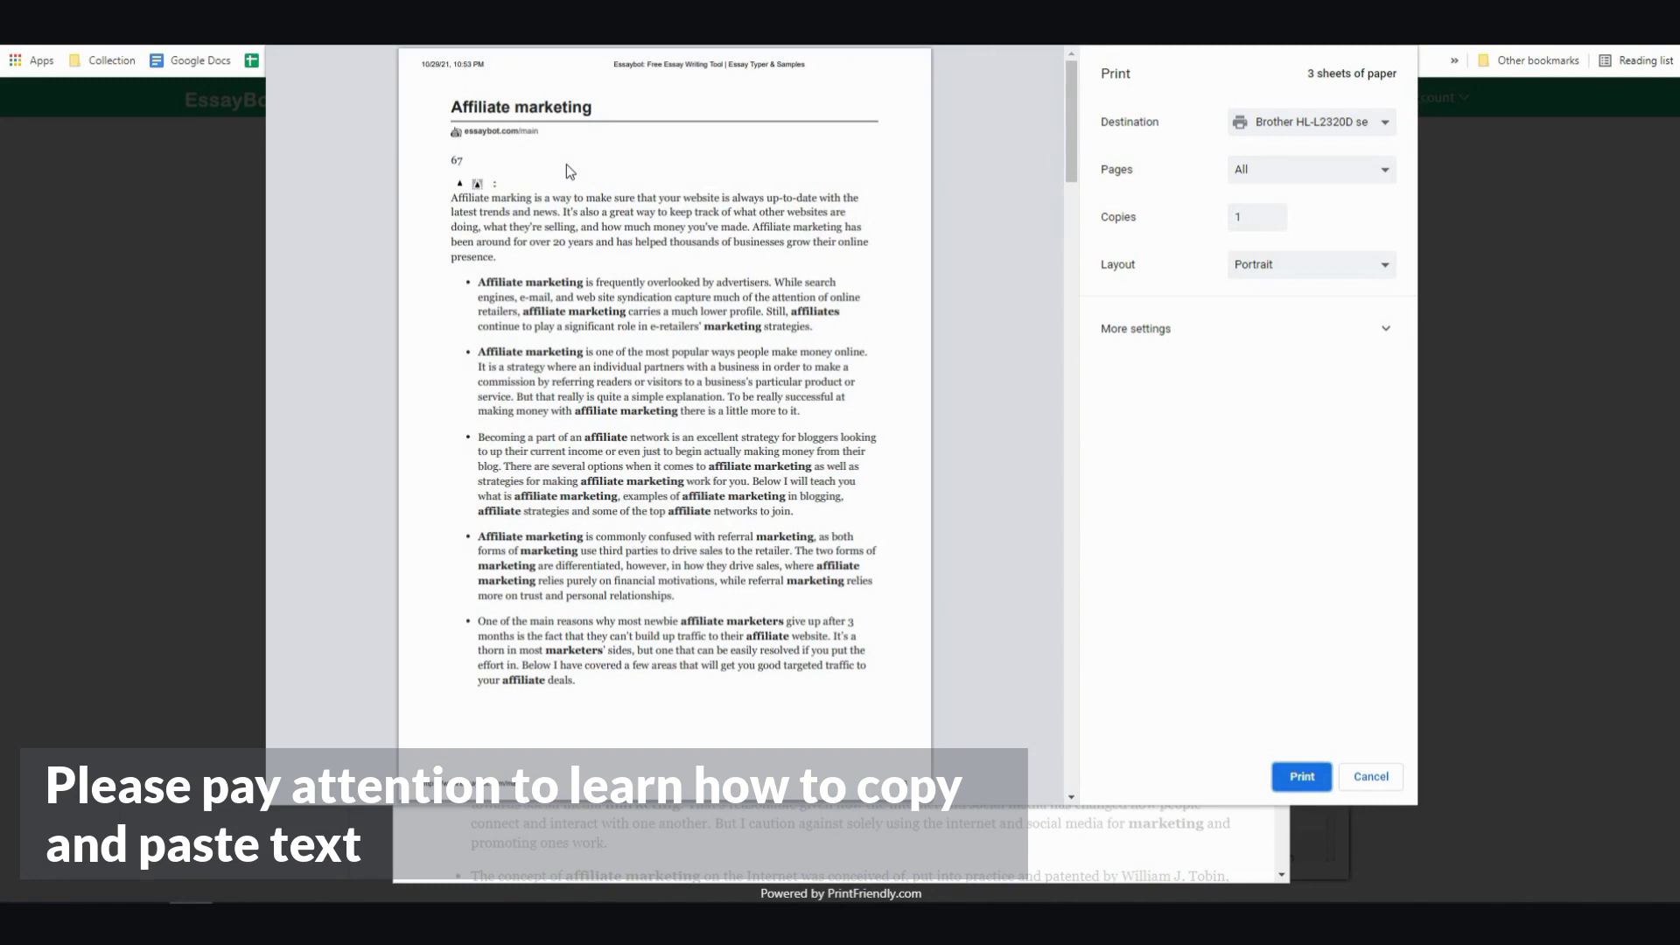
Select the essay's first paragraph in Chrome's print preview, then cancel printing.
{"action": "left_click_drag", "start_coordinate": [451, 197], "coordinate": [502, 262]}
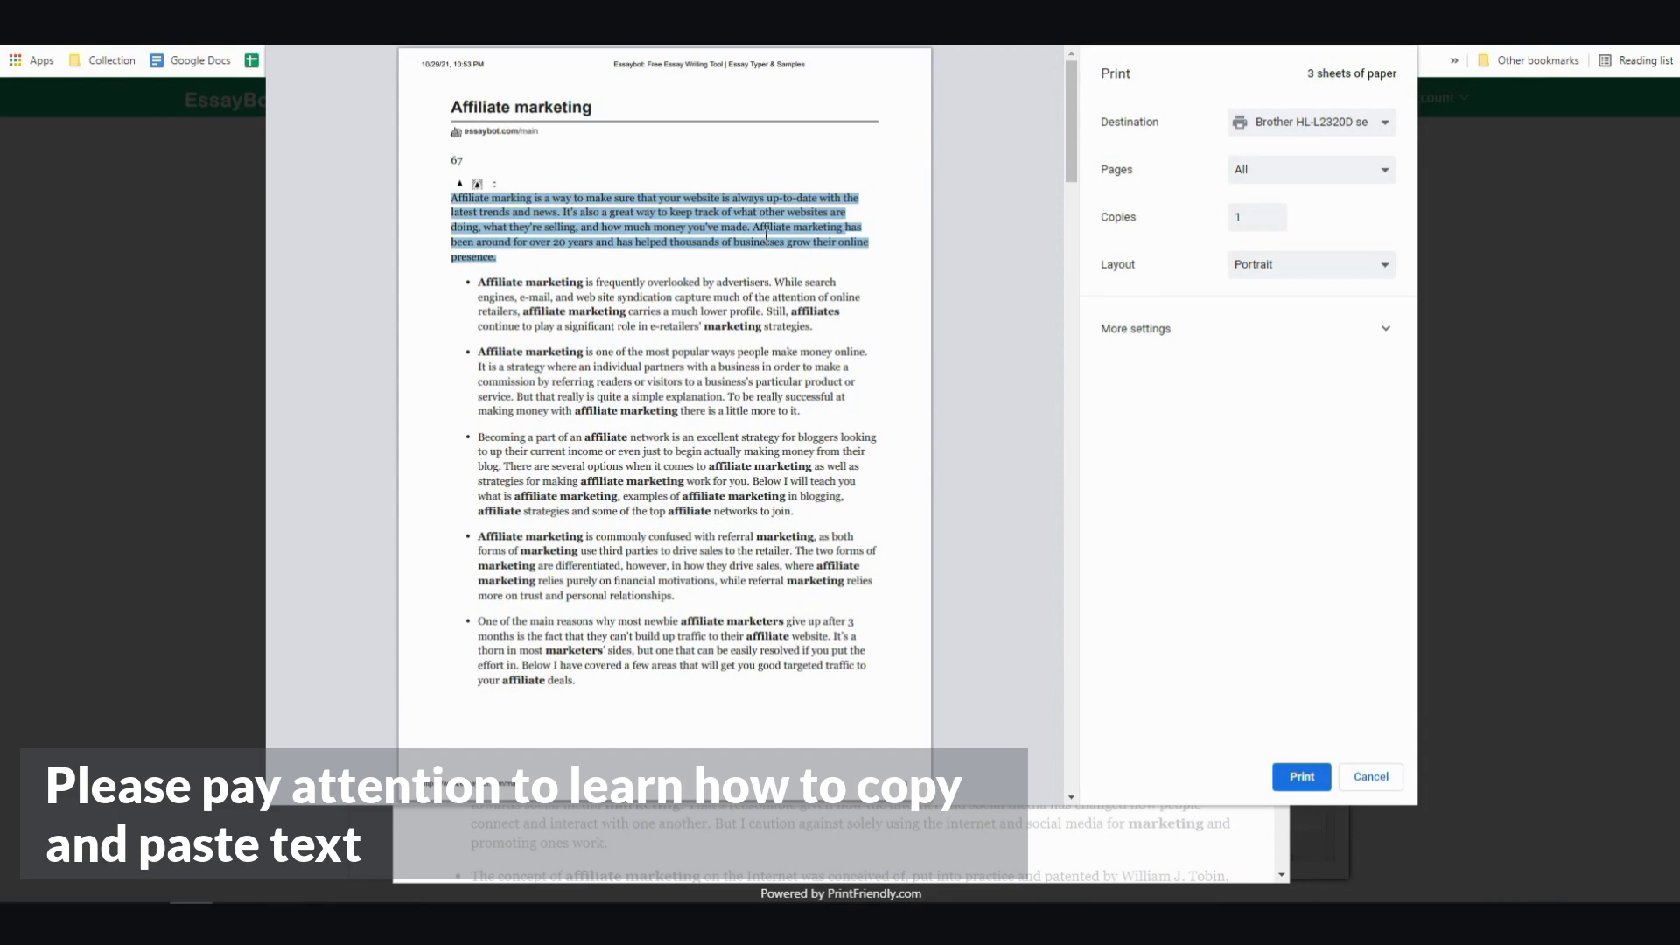
{"action": "left_click", "coordinate": [1370, 776]}
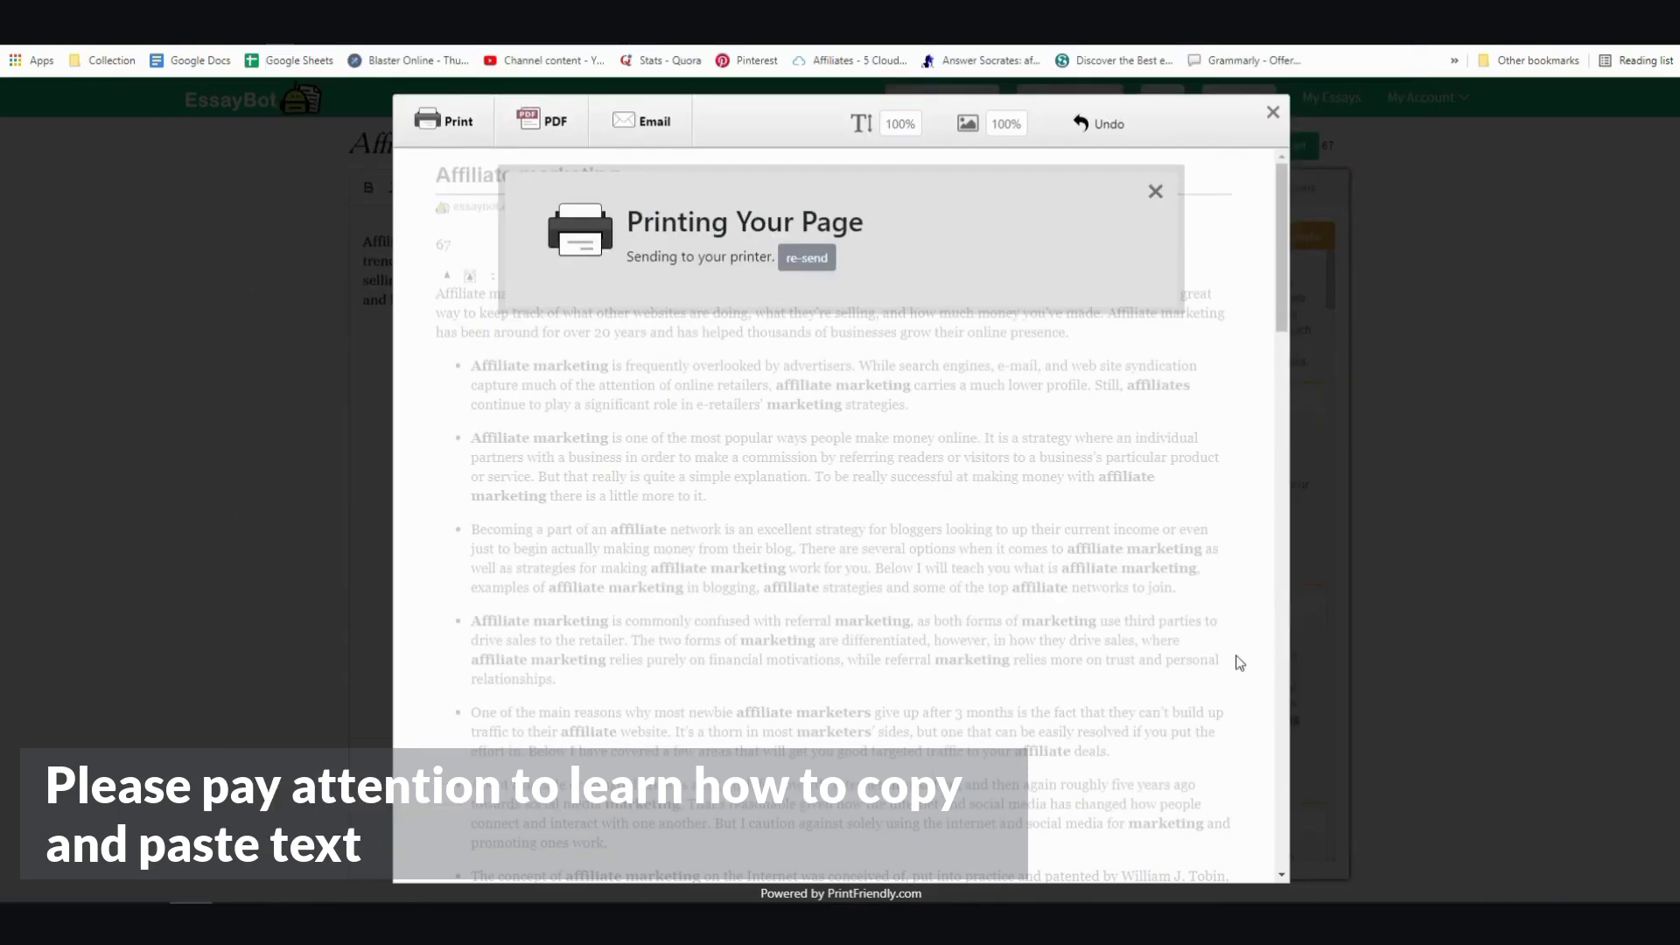
{"action": "left_click", "coordinate": [1273, 111]}
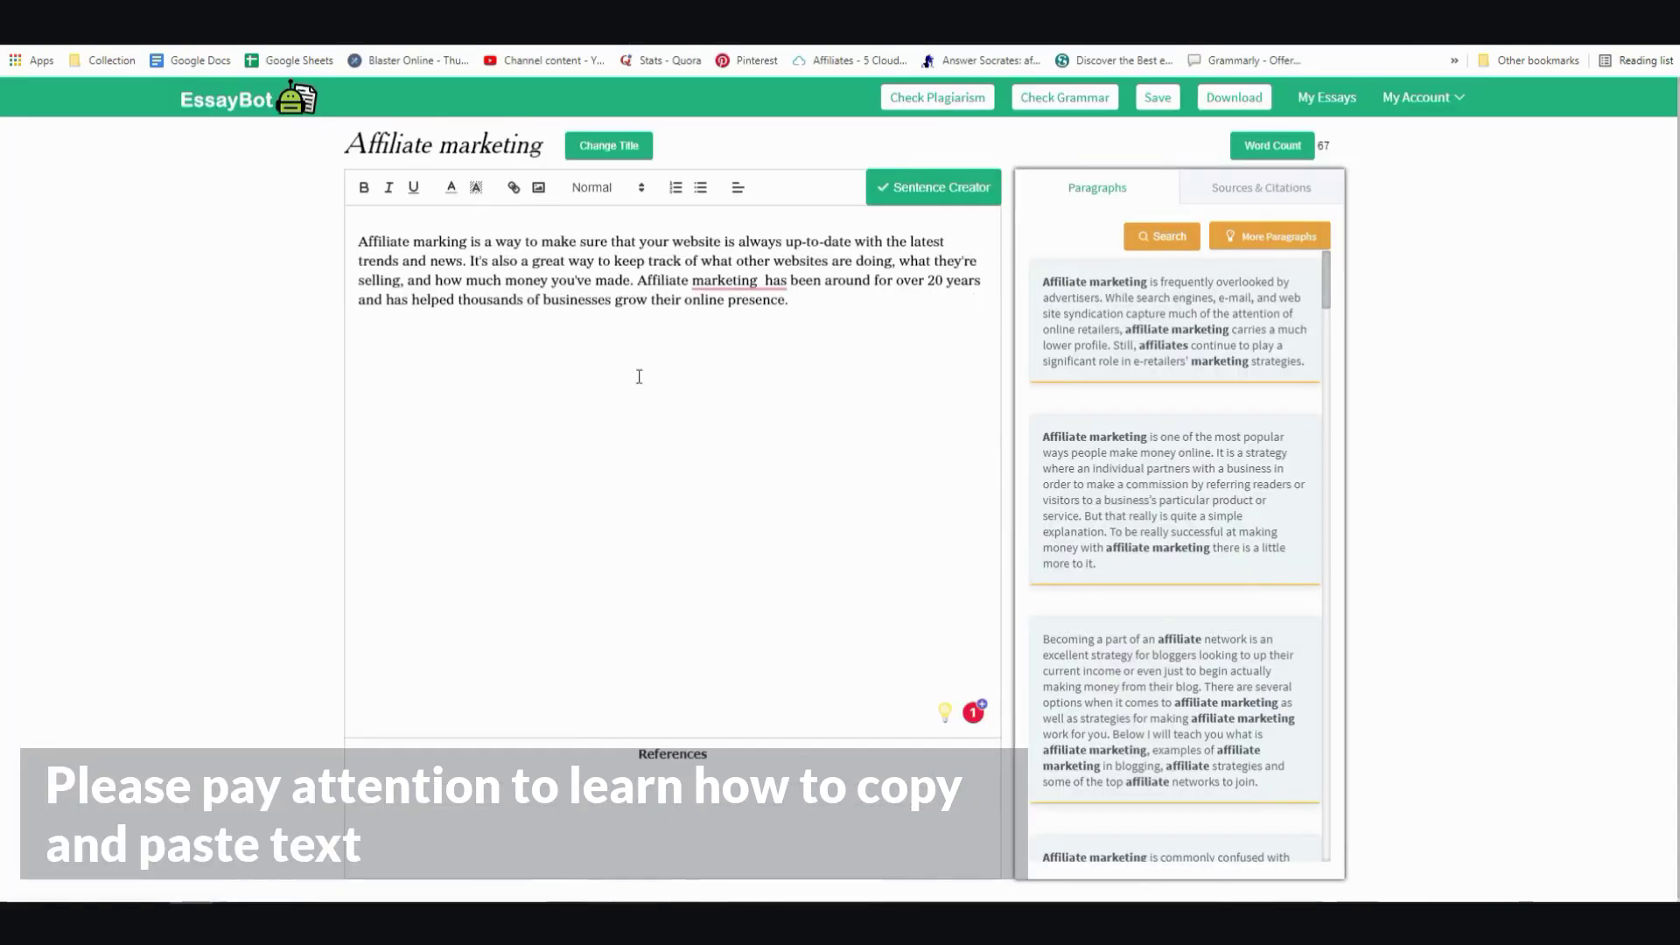